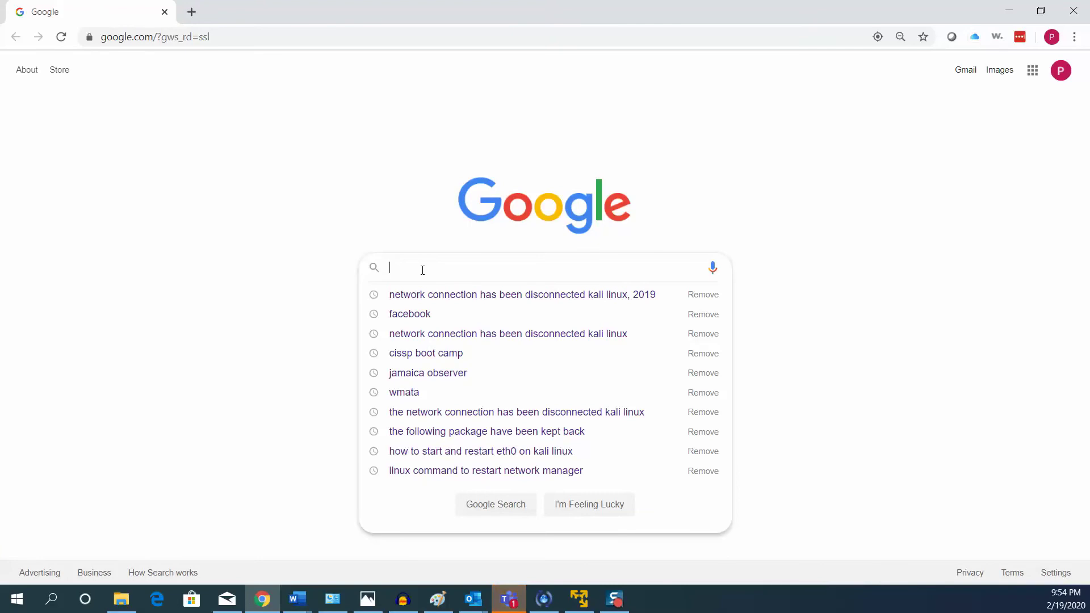
Search Google for 'windows evaluation download' using the autocomplete suggestion.
{"action": "type", "text": "windows "}
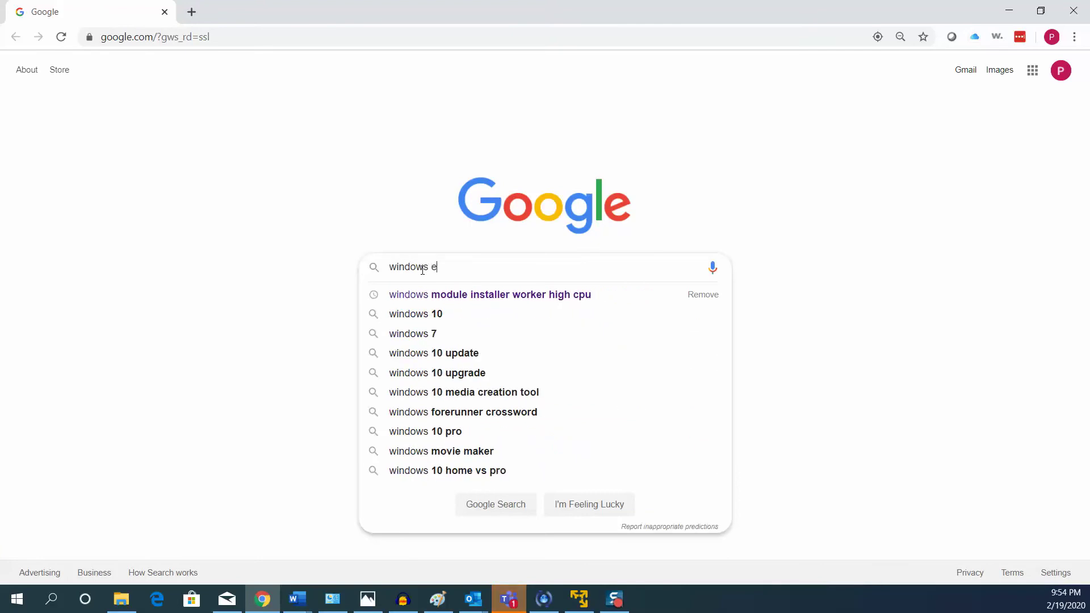
{"action": "type", "text": "evaluation"}
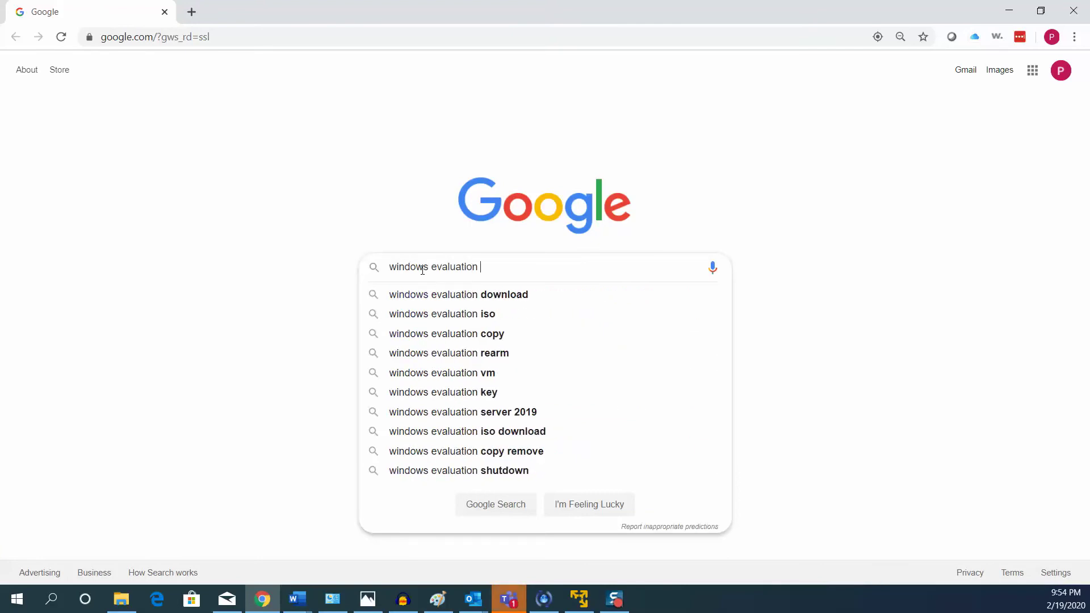
{"action": "key", "text": "Down"}
{"action": "key", "text": "Return"}
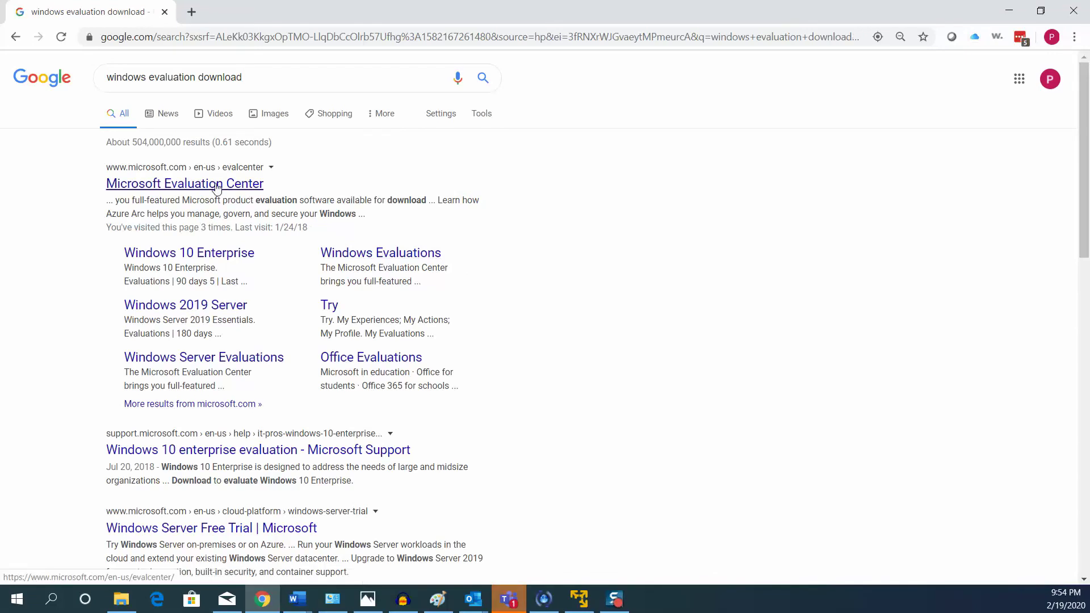
Open the Windows 10 Enterprise evaluation page and continue with the ISO - Enterprise file type.
{"action": "left_click", "coordinate": [237, 257]}
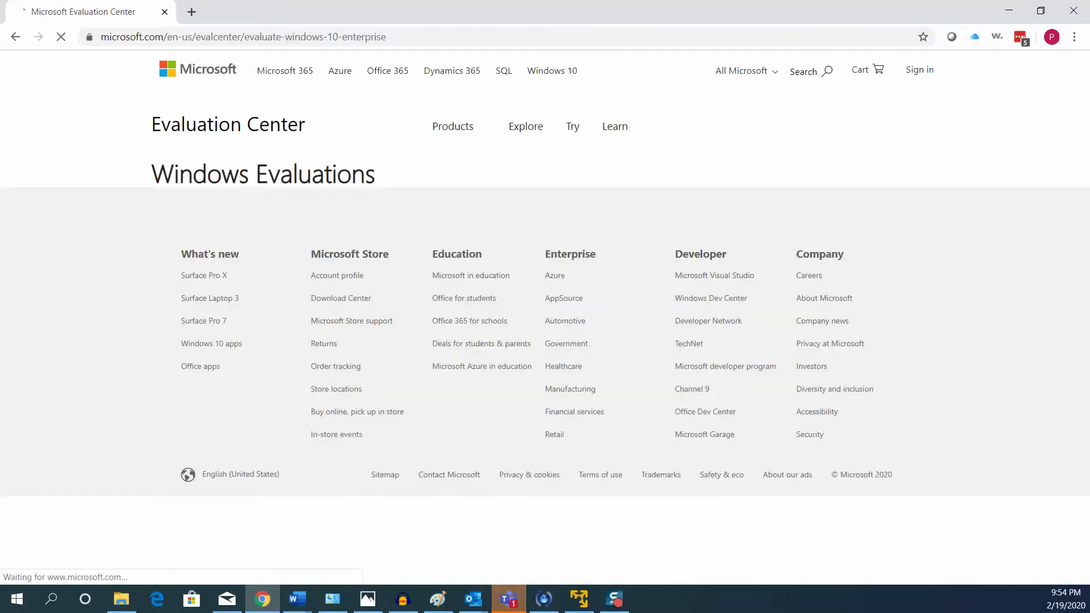
{"action": "scroll", "coordinate": [300, 384], "scroll_direction": "down", "scroll_amount": 6}
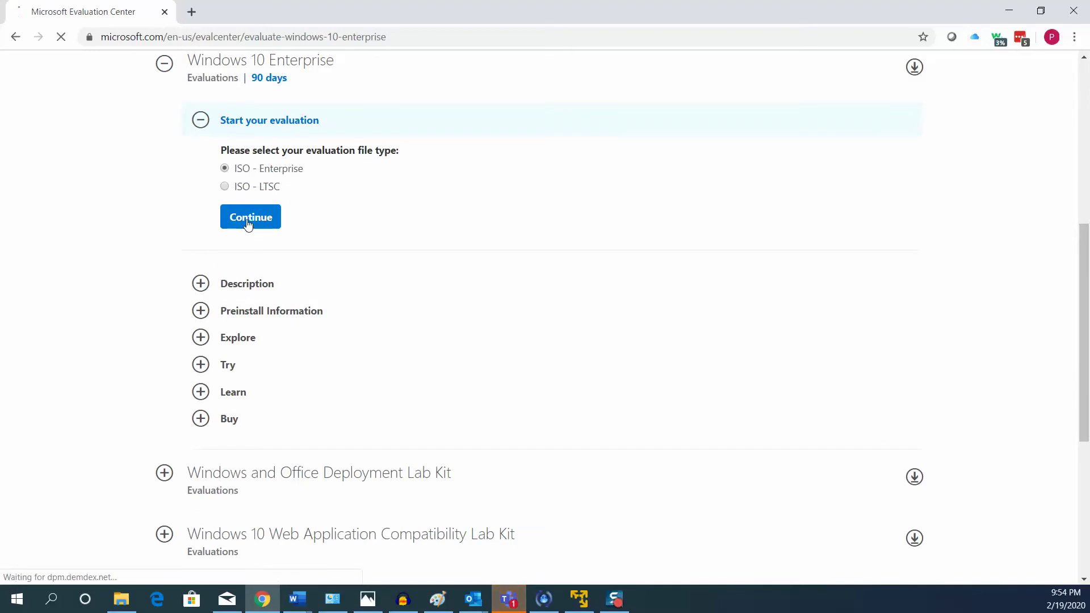
{"action": "left_click", "coordinate": [248, 225]}
Fill in the registration form's name and work e-mail fields and submit it.
{"action": "left_click", "coordinate": [482, 178]}
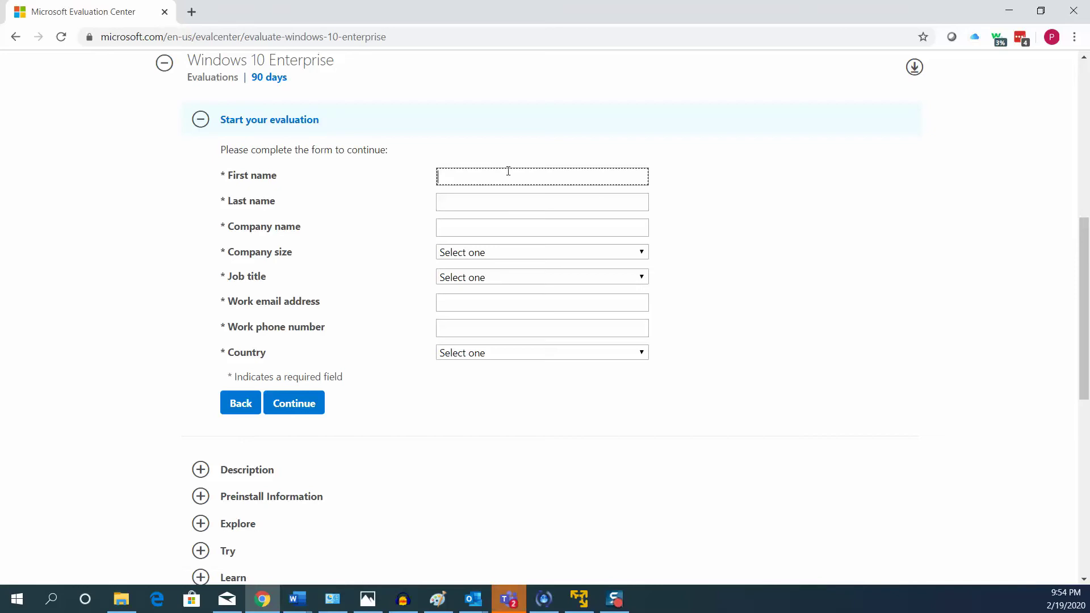
{"action": "type", "text": "Paul"}
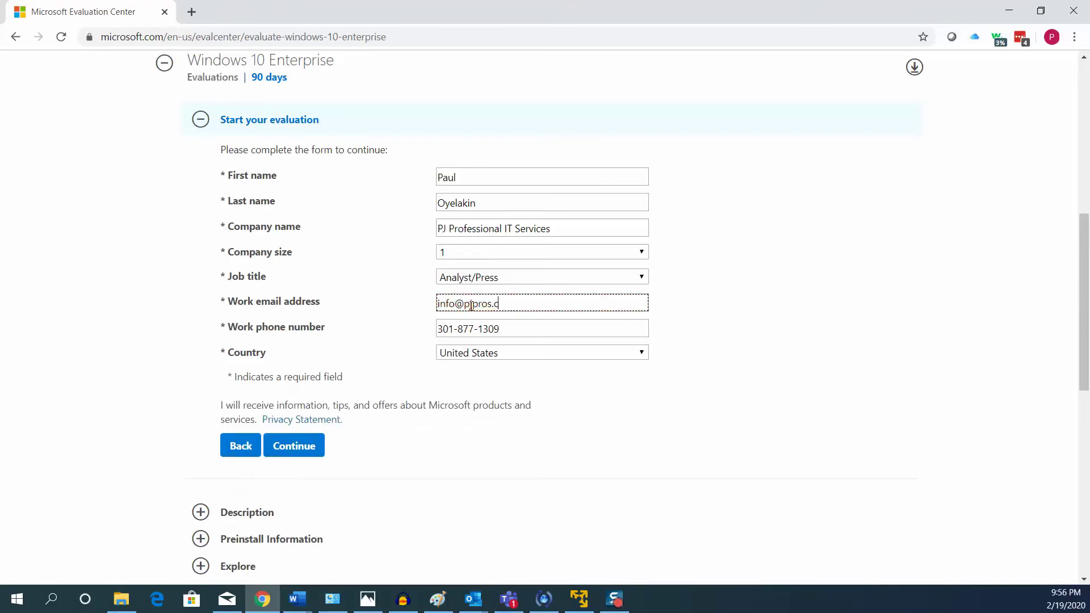
{"action": "left_click", "coordinate": [427, 437]}
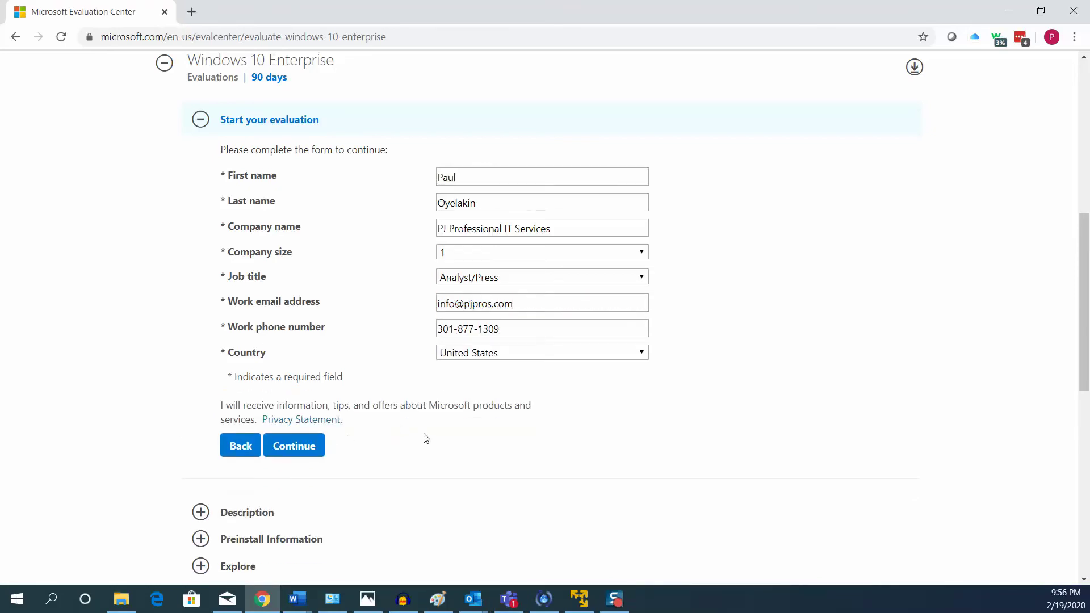
{"action": "left_click", "coordinate": [320, 445]}
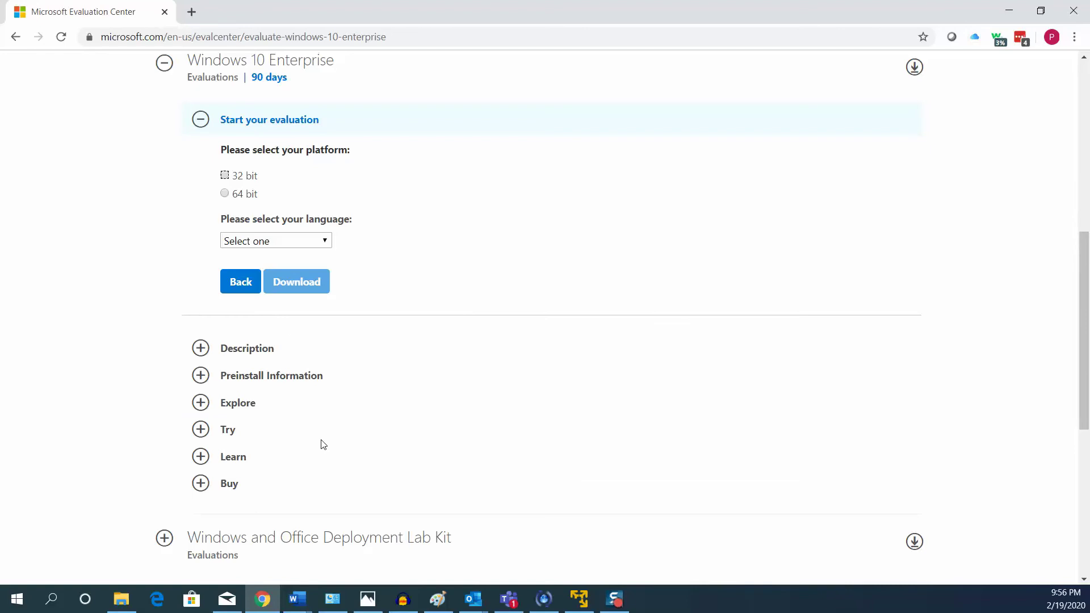
Choose the 64 bit platform and English language, then start the ISO download.
{"action": "scroll", "coordinate": [254, 311], "scroll_direction": "up", "scroll_amount": 3}
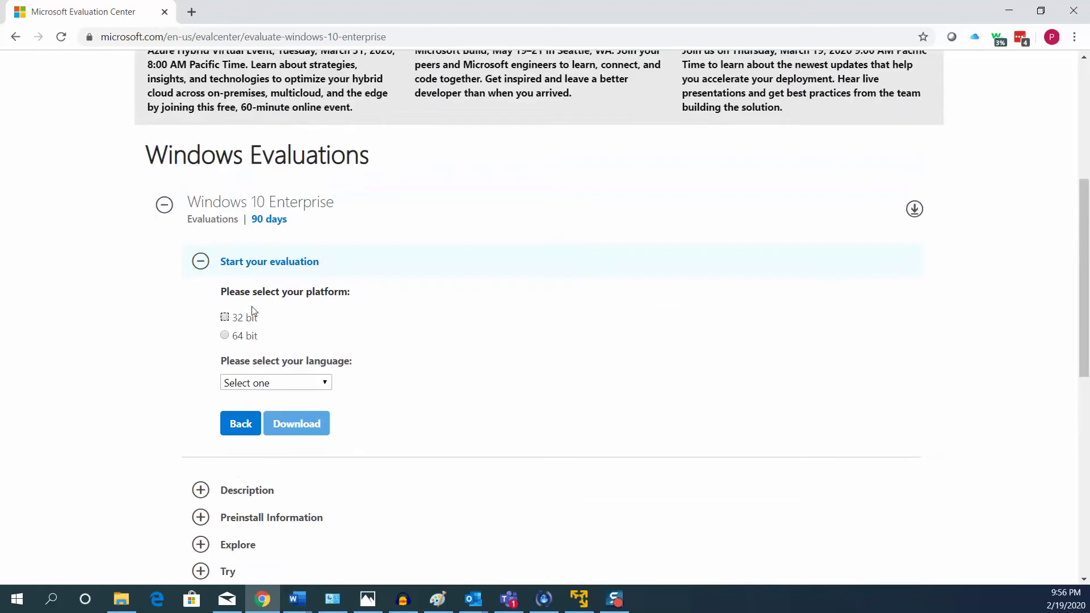
{"action": "left_click", "coordinate": [225, 337]}
{"action": "left_click", "coordinate": [272, 382]}
{"action": "left_click", "coordinate": [262, 439]}
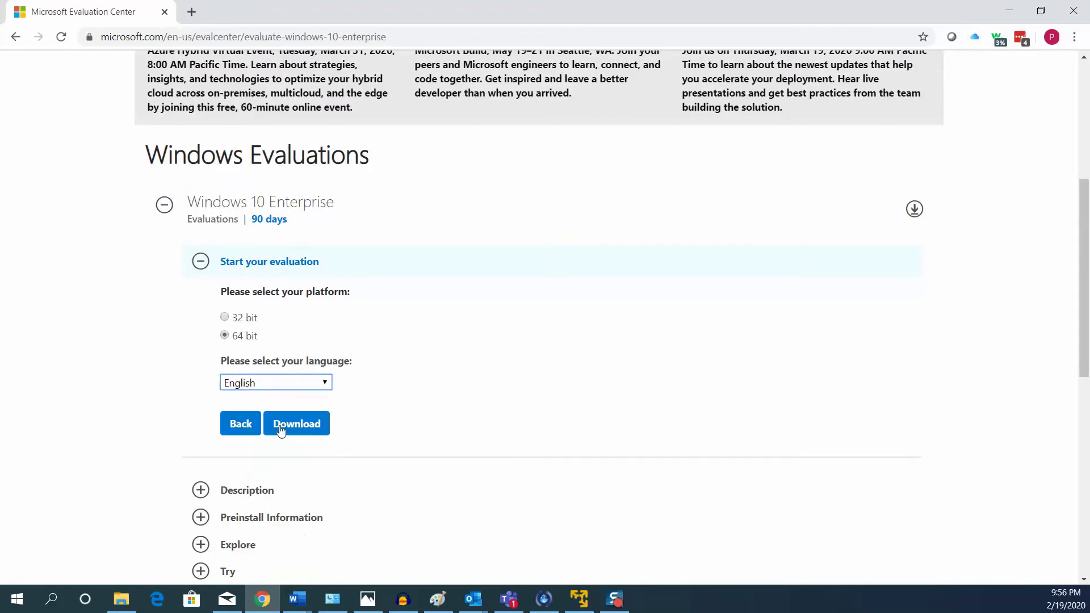
{"action": "left_click", "coordinate": [281, 430]}
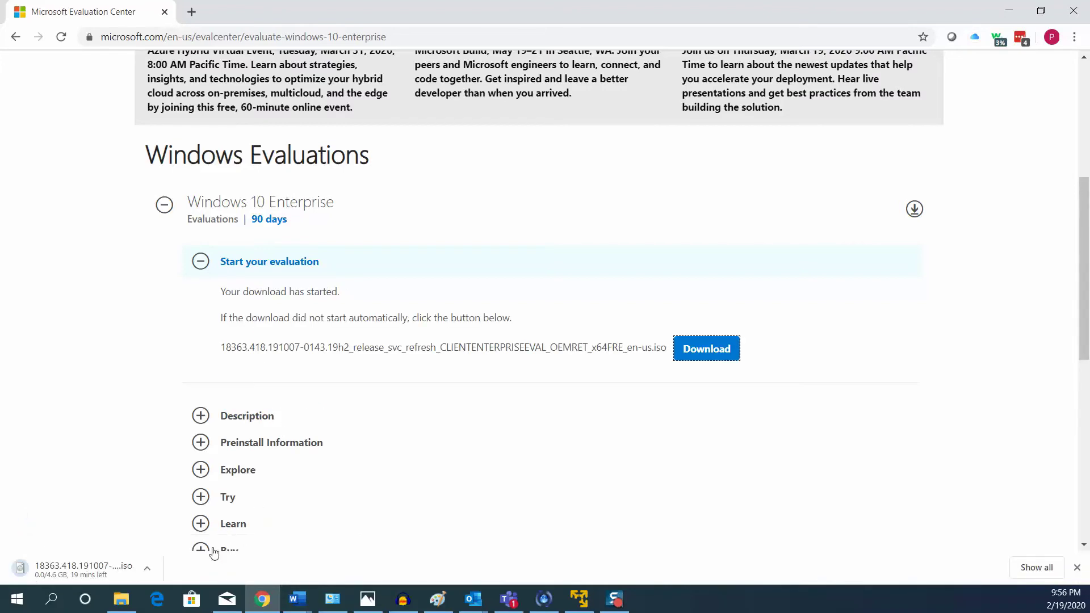
Cancel the ISO download in the browser and show the desktop.
{"action": "left_click", "coordinate": [151, 570]}
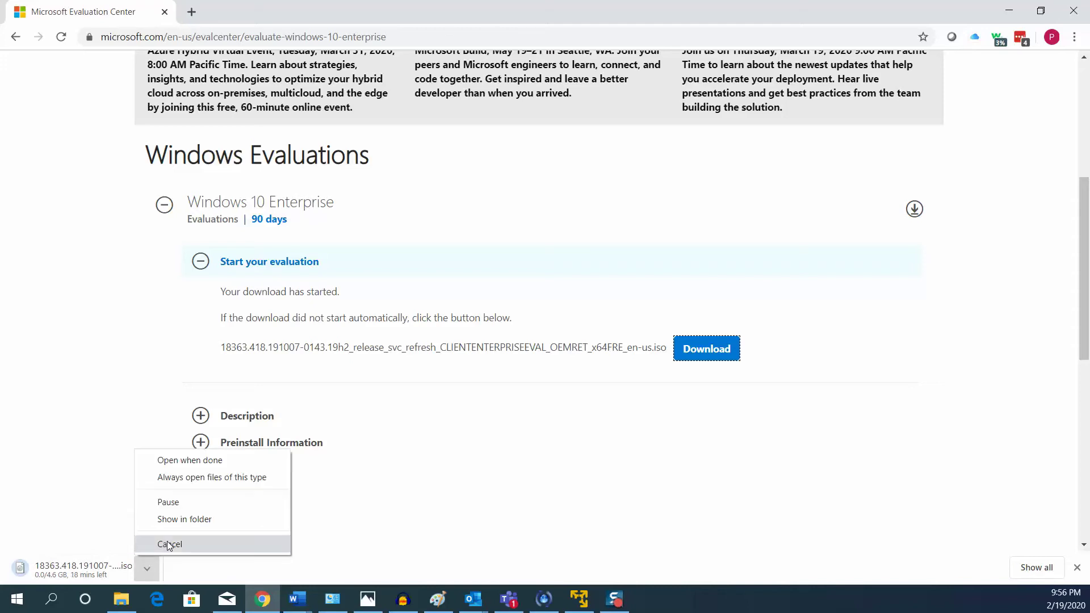
{"action": "left_click", "coordinate": [168, 545]}
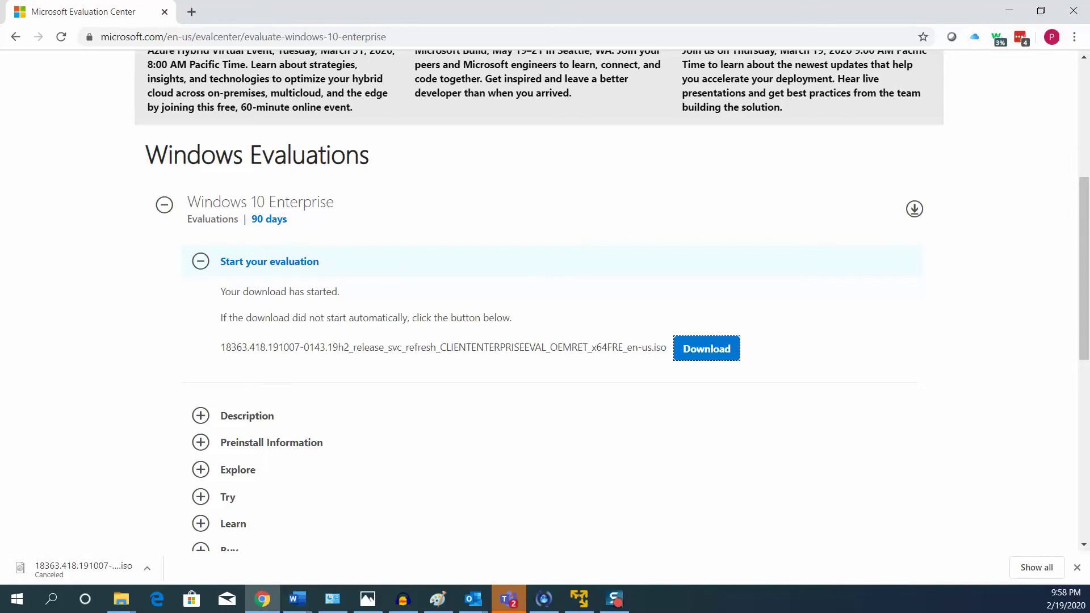
{"action": "key", "text": "super+d"}
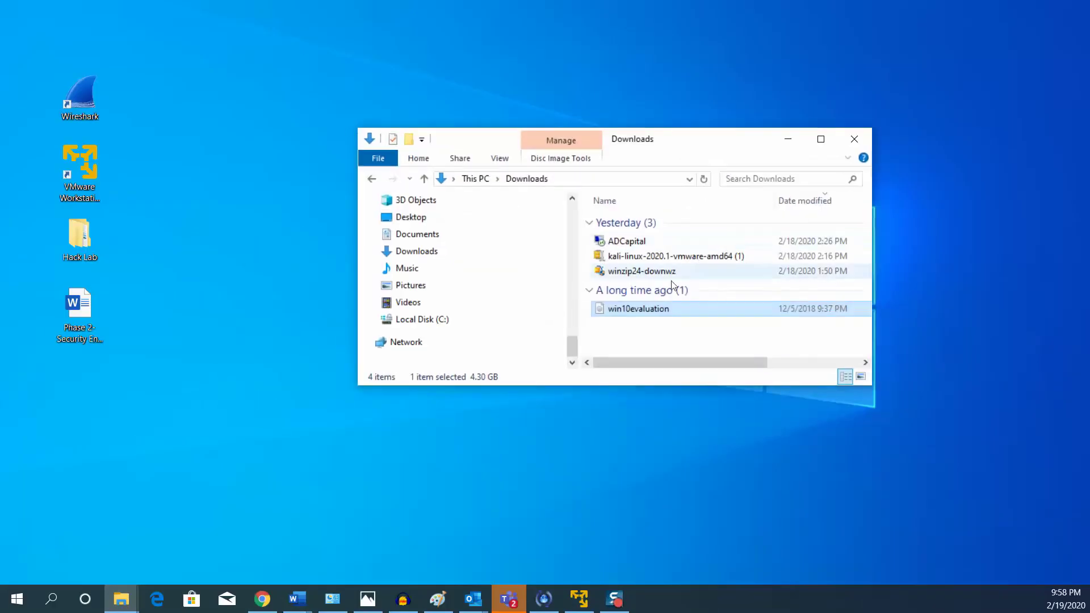
Cut the win10evaluation disc image and open the Hack Lab folder.
{"action": "right_click", "coordinate": [635, 308]}
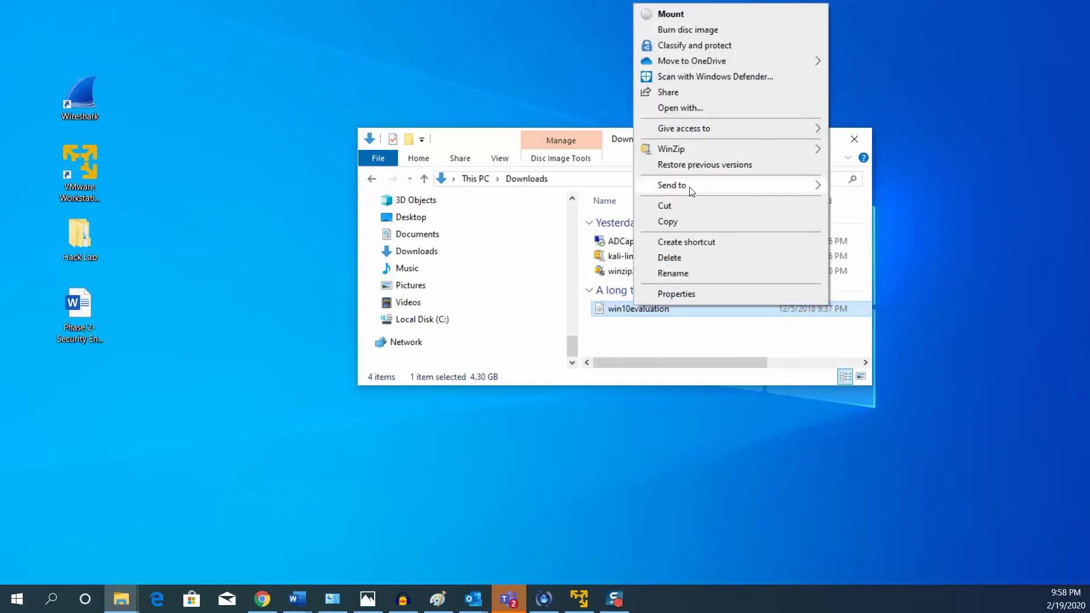
{"action": "left_click", "coordinate": [678, 207]}
{"action": "left_click", "coordinate": [89, 233]}
{"action": "double_click", "coordinate": [89, 234]}
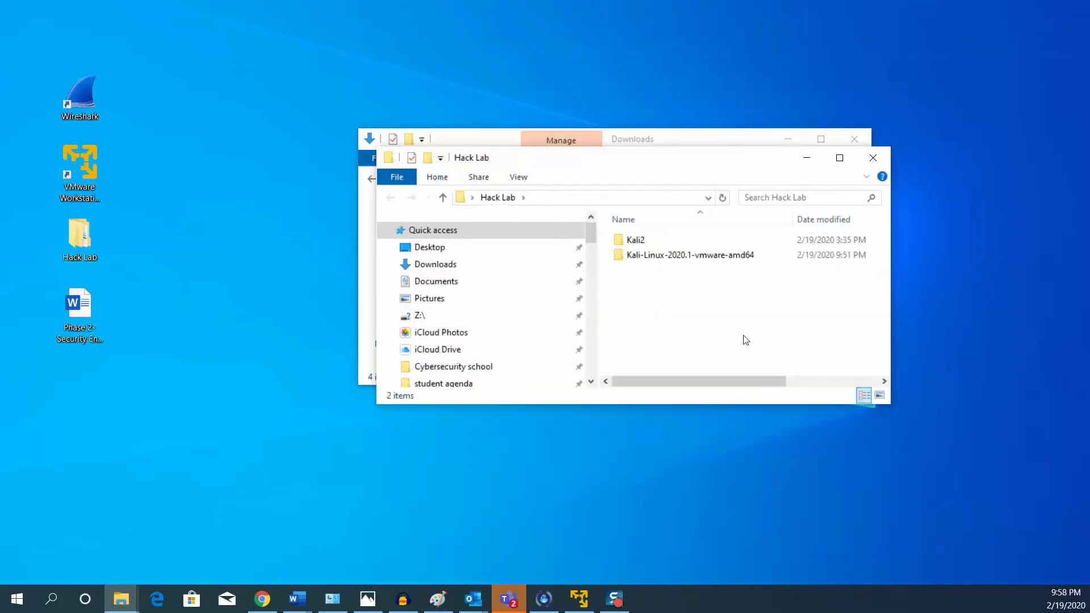
Create a new folder named 'Windows10' inside Hack Lab and open it.
{"action": "right_click", "coordinate": [632, 281]}
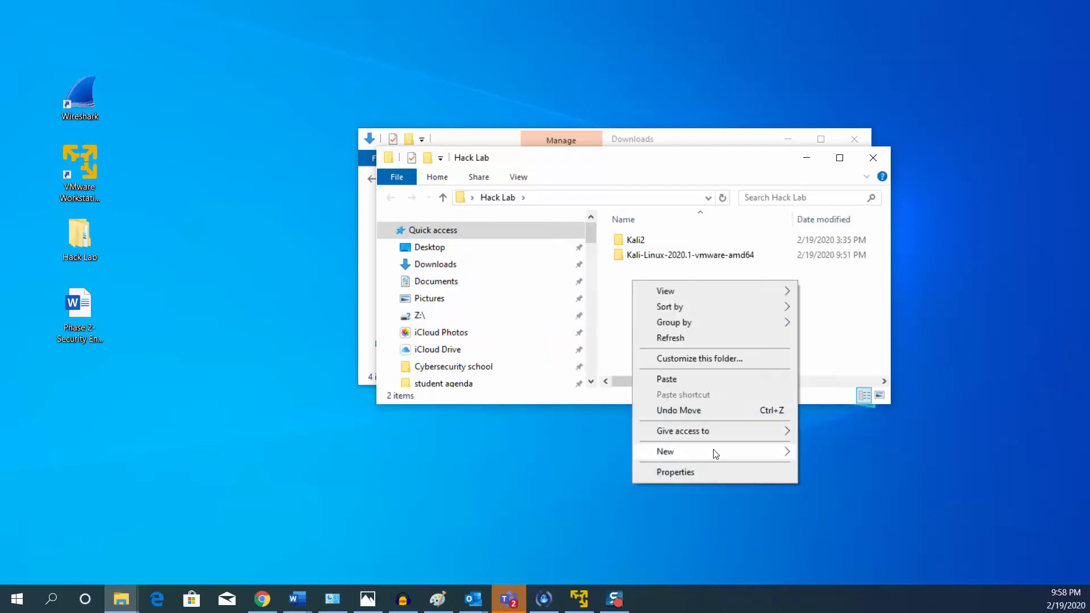
{"action": "mouse_move", "coordinate": [716, 452]}
{"action": "left_click", "coordinate": [830, 117]}
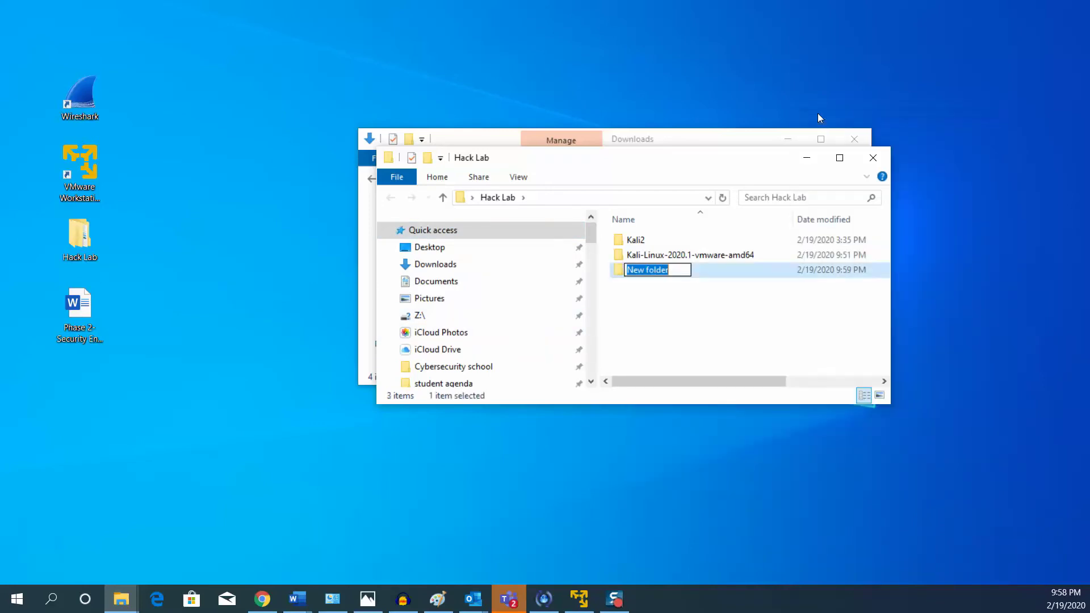
{"action": "type", "text": "Windows10"}
{"action": "key", "text": "Return"}
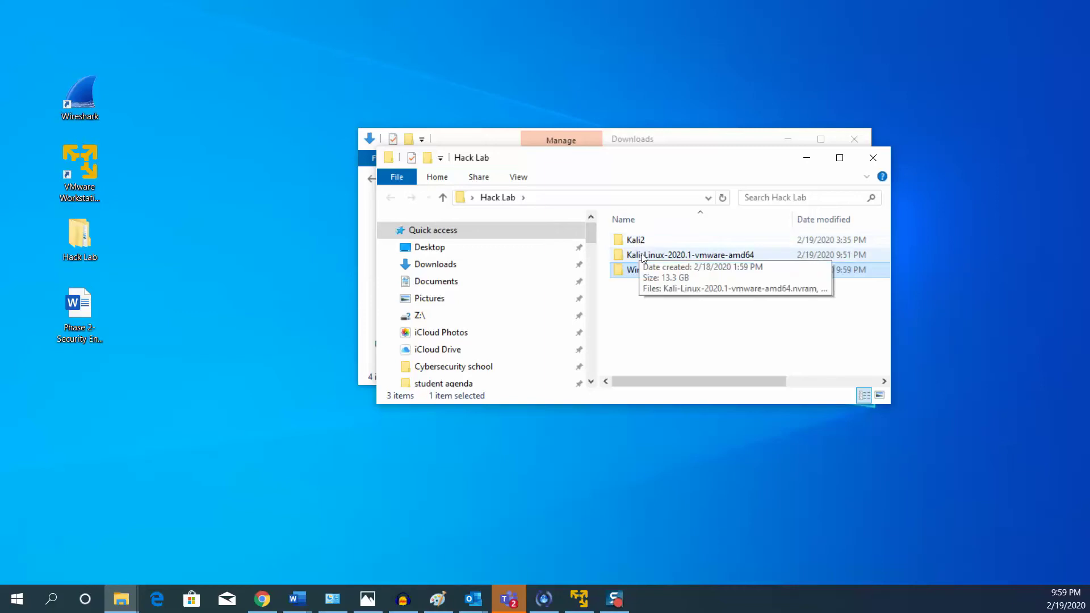
{"action": "mouse_move", "coordinate": [637, 257]}
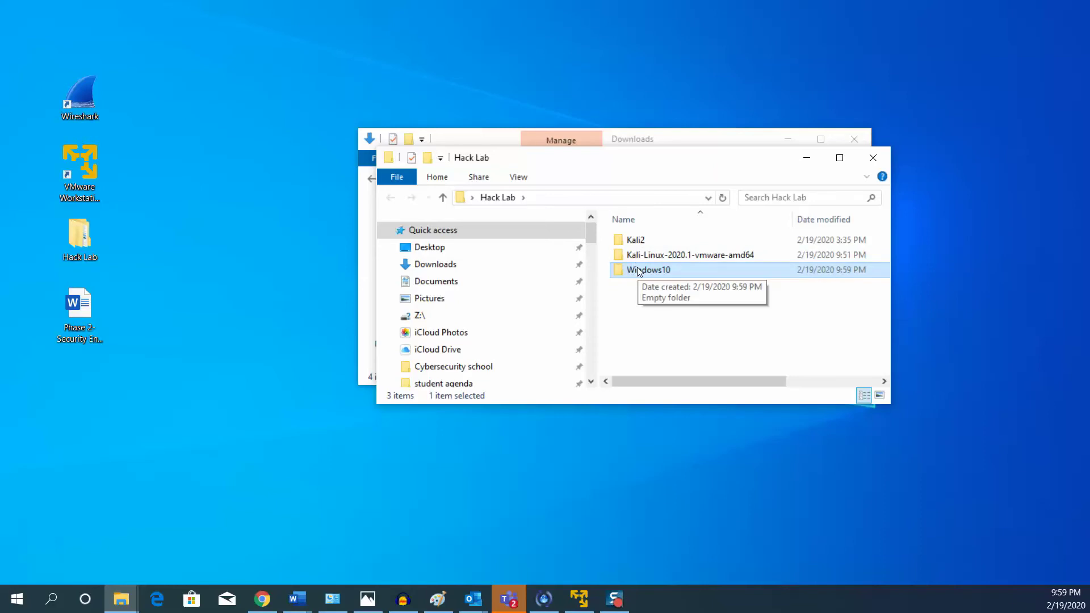
{"action": "double_click", "coordinate": [638, 271]}
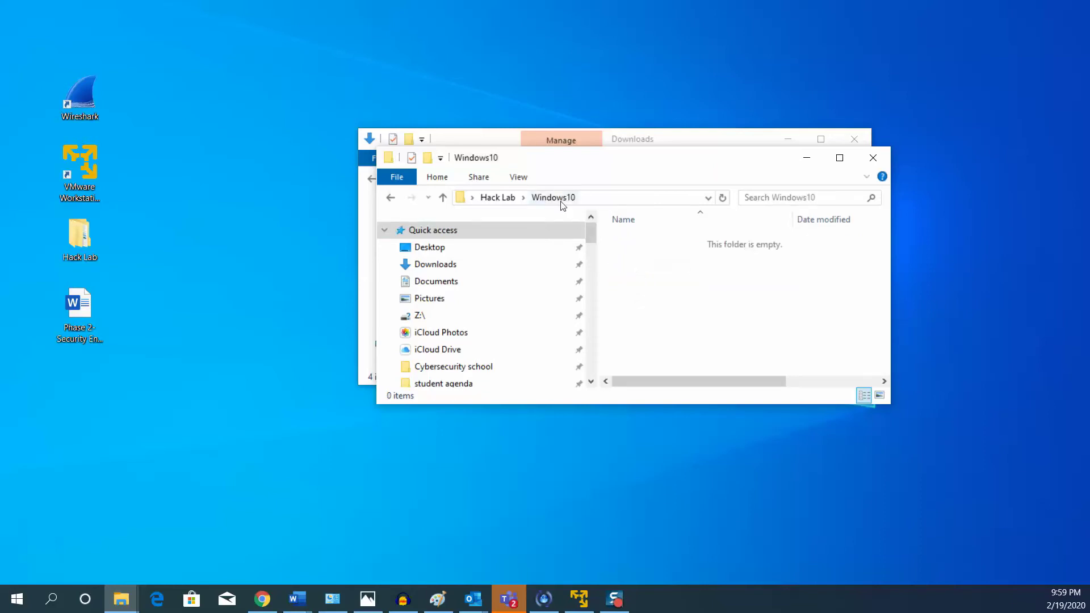
Paste the win10evaluation image into Windows10, keeping its name win10evaluation.
{"action": "right_click", "coordinate": [630, 250]}
{"action": "left_click", "coordinate": [674, 348]}
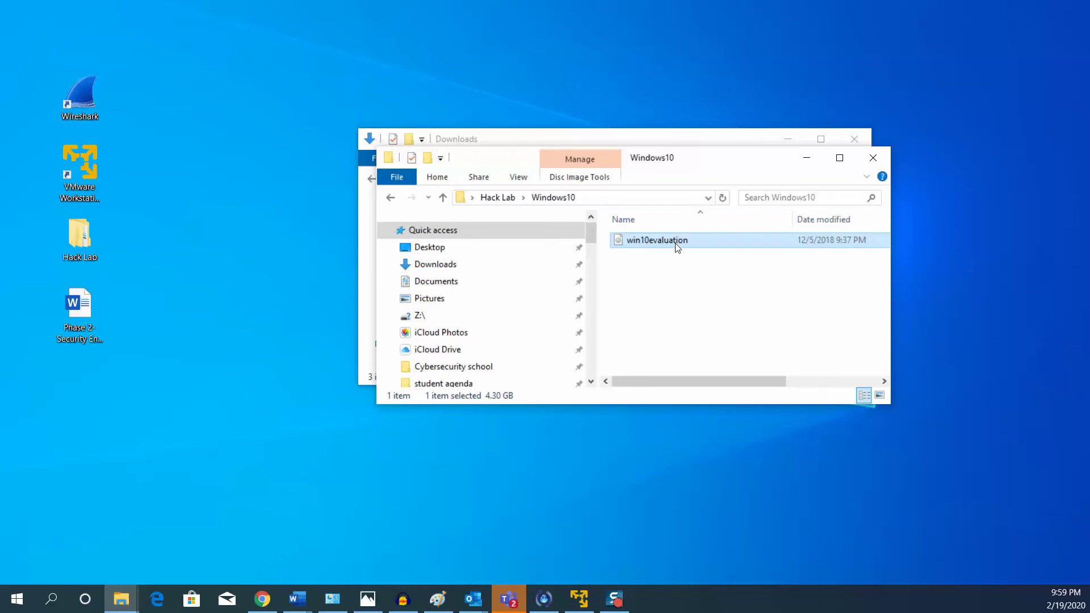
{"action": "mouse_move", "coordinate": [677, 247]}
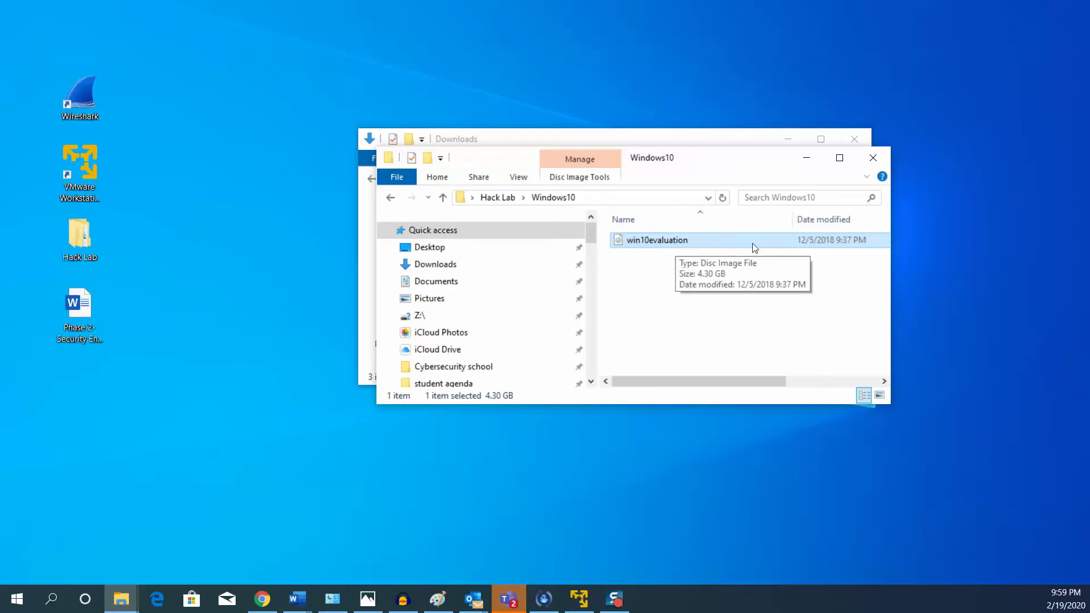
{"action": "right_click", "coordinate": [649, 241]}
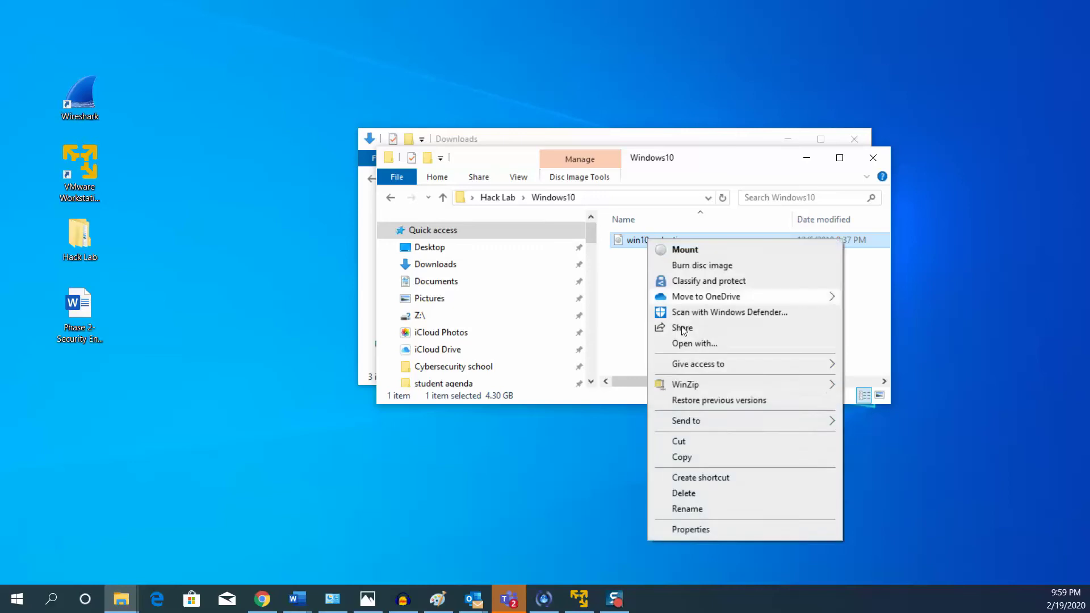
{"action": "left_click", "coordinate": [693, 510]}
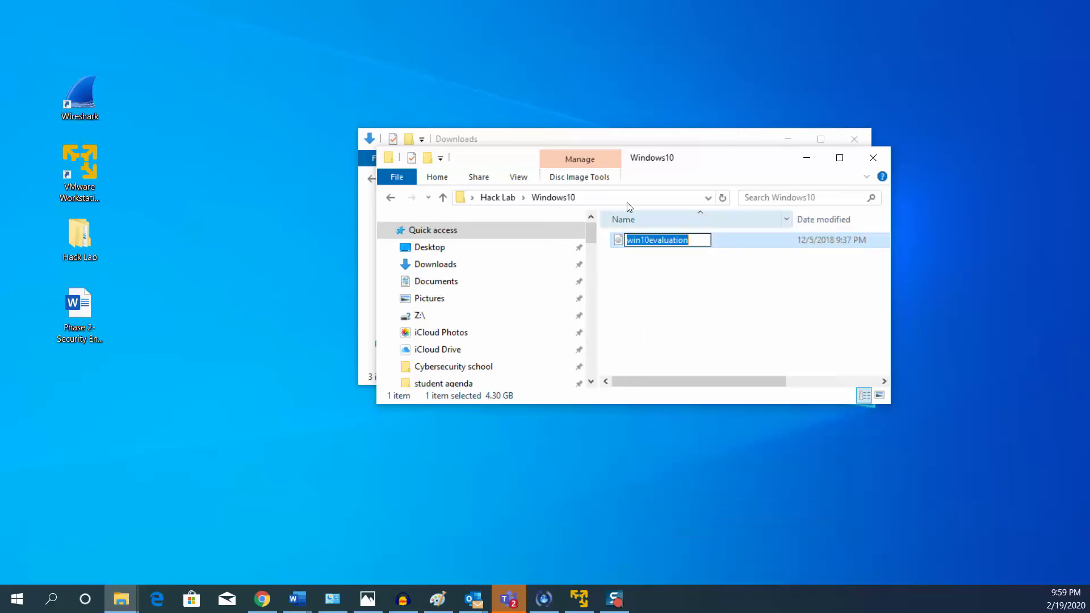
{"action": "left_click", "coordinate": [698, 288]}
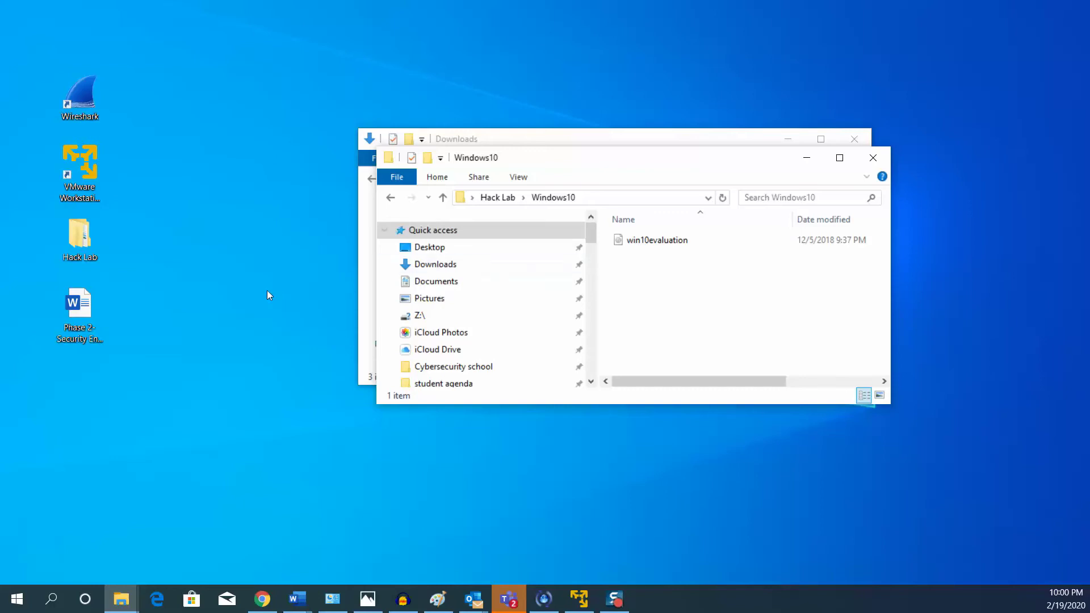
{"action": "mouse_move", "coordinate": [647, 245]}
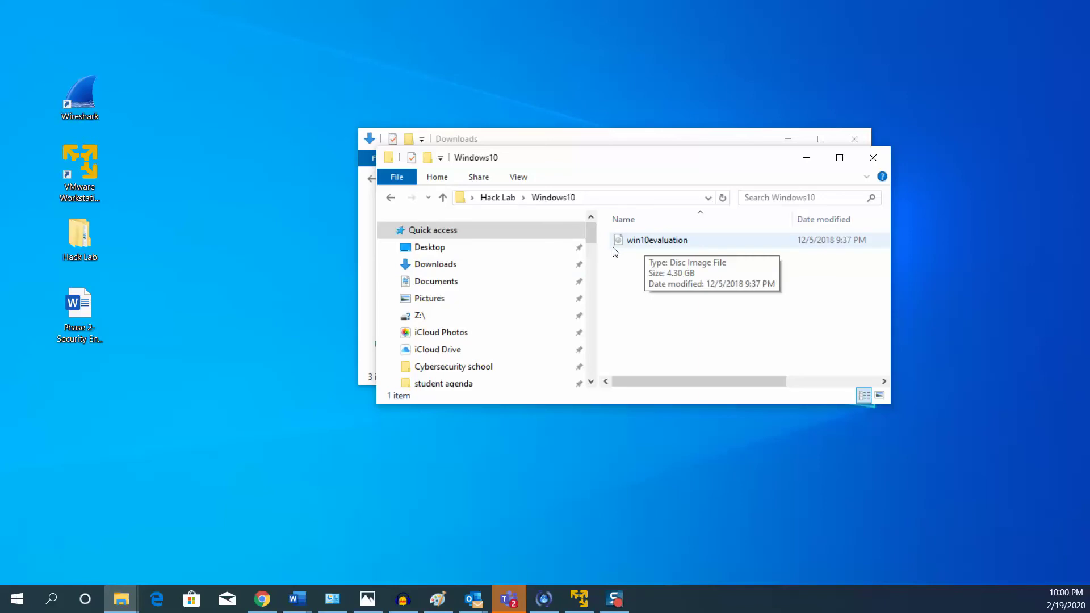
Start a new virtual machine, installing the OS later, with Windows 10 x64 as the guest.
{"action": "left_click", "coordinate": [580, 599]}
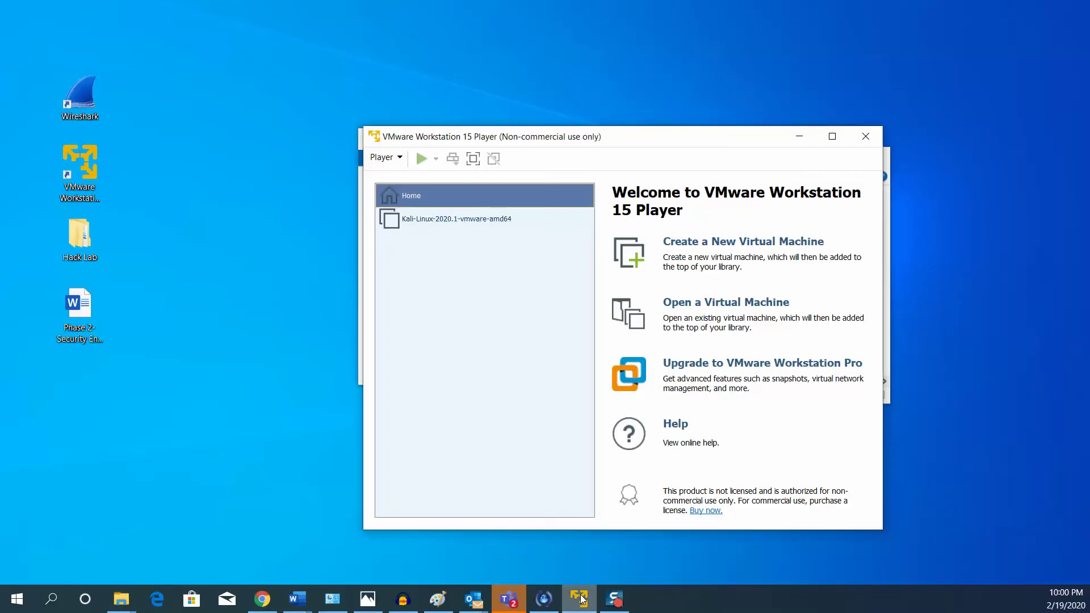
{"action": "left_click_drag", "start_coordinate": [694, 145], "coordinate": [576, 92]}
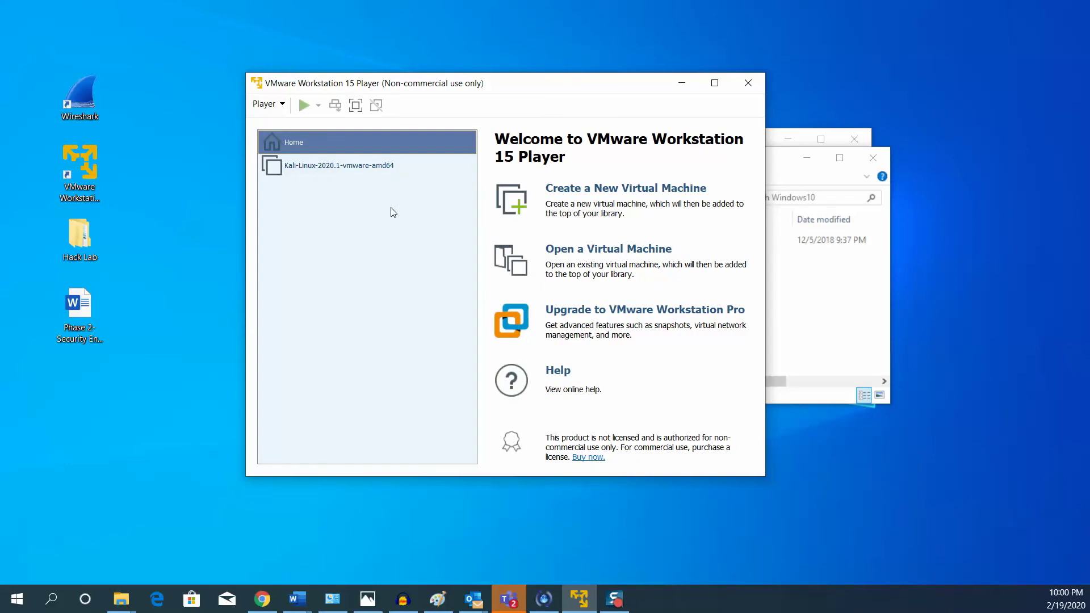
{"action": "left_click", "coordinate": [592, 194]}
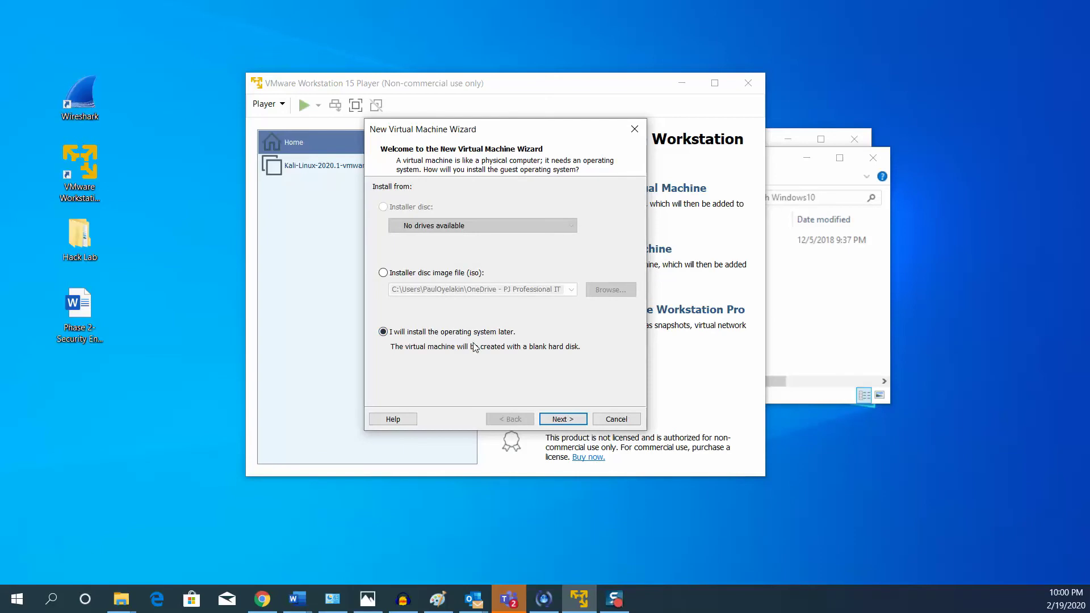
{"action": "left_click", "coordinate": [544, 421]}
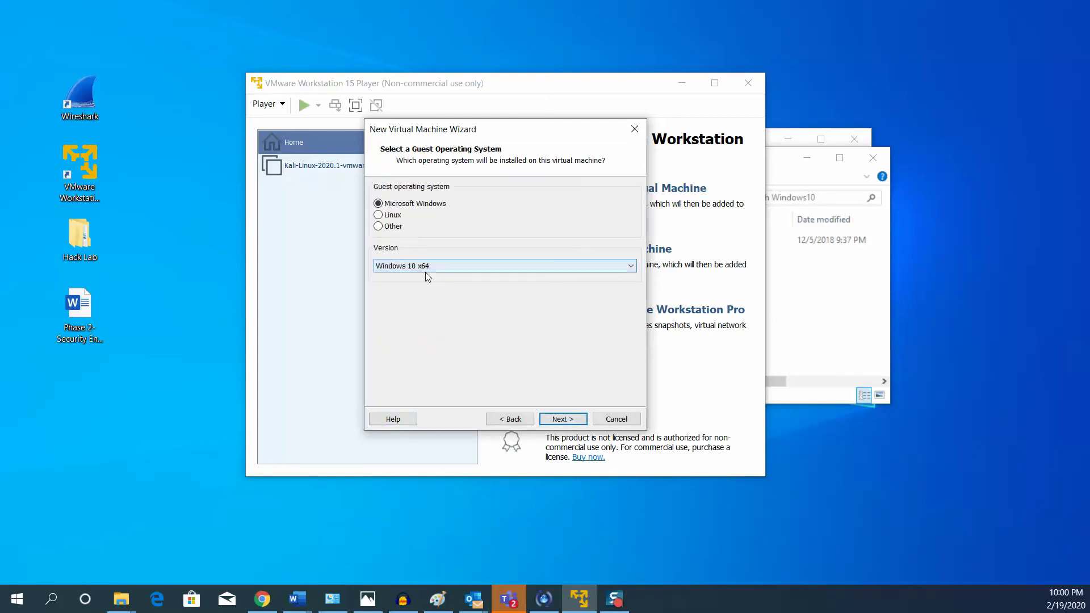
{"action": "left_click", "coordinate": [432, 271]}
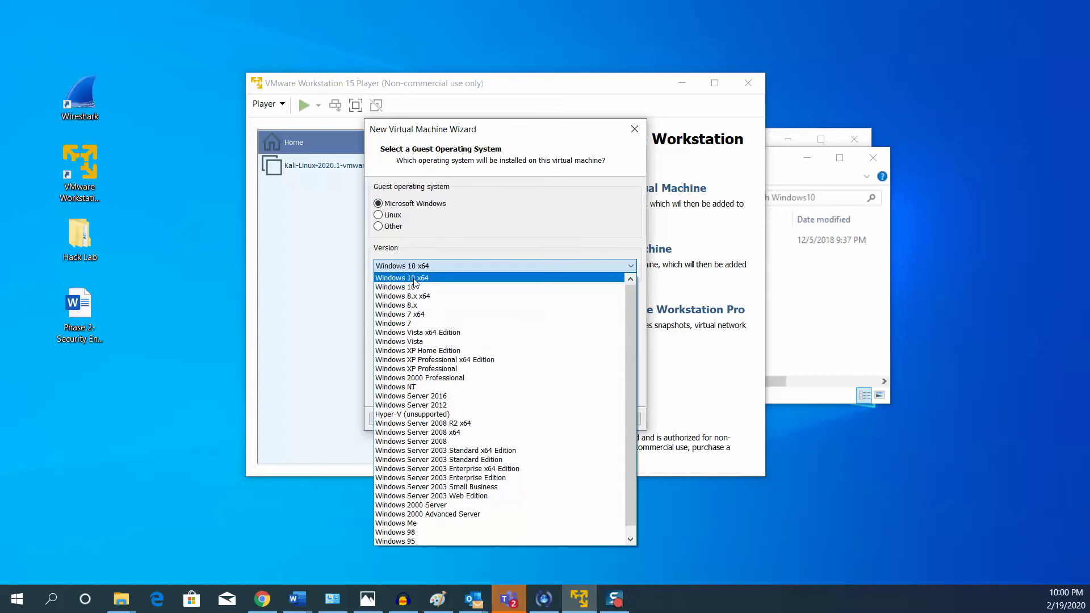
{"action": "left_click", "coordinate": [414, 278]}
{"action": "left_click", "coordinate": [562, 420]}
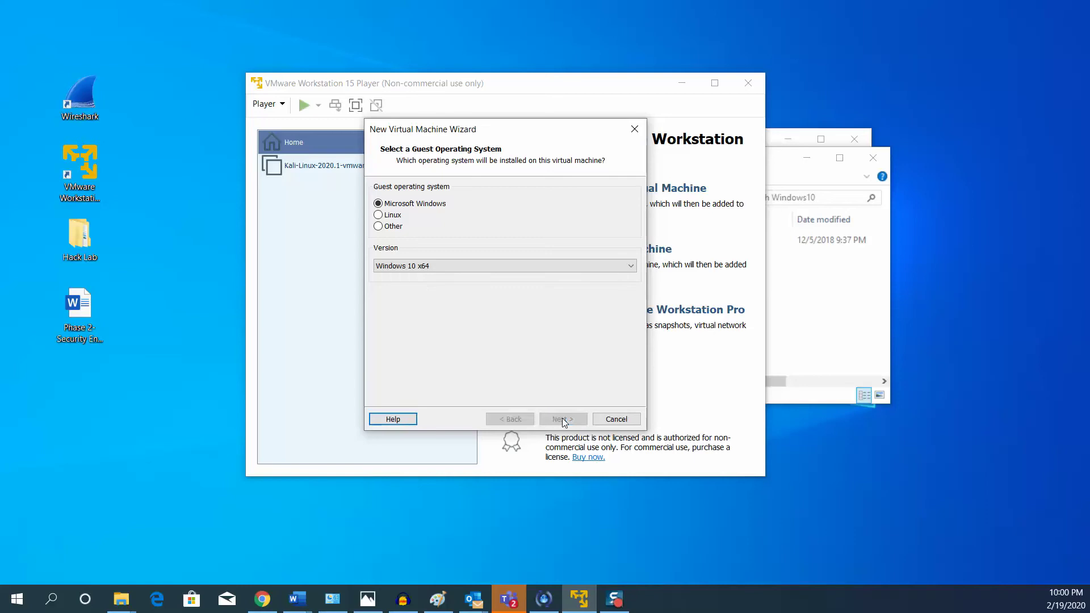
Name the machine 'Win10' and set its location to Hack Lab\Windows10.
{"action": "left_click", "coordinate": [442, 203]}
{"action": "left_click_drag", "start_coordinate": [442, 203], "coordinate": [363, 202]}
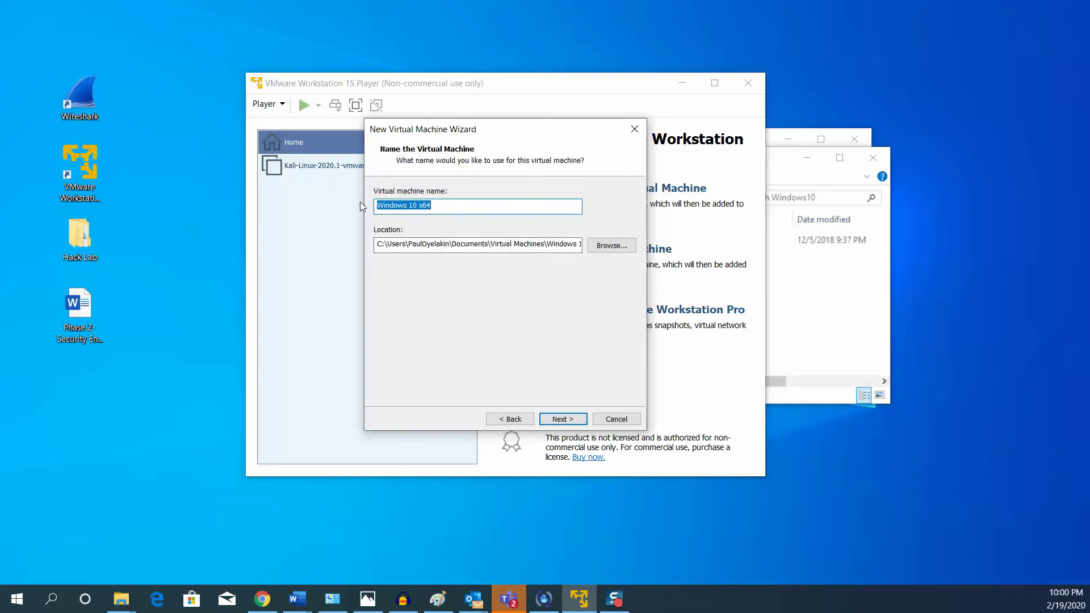
{"action": "type", "text": "Win10"}
{"action": "left_click", "coordinate": [606, 247]}
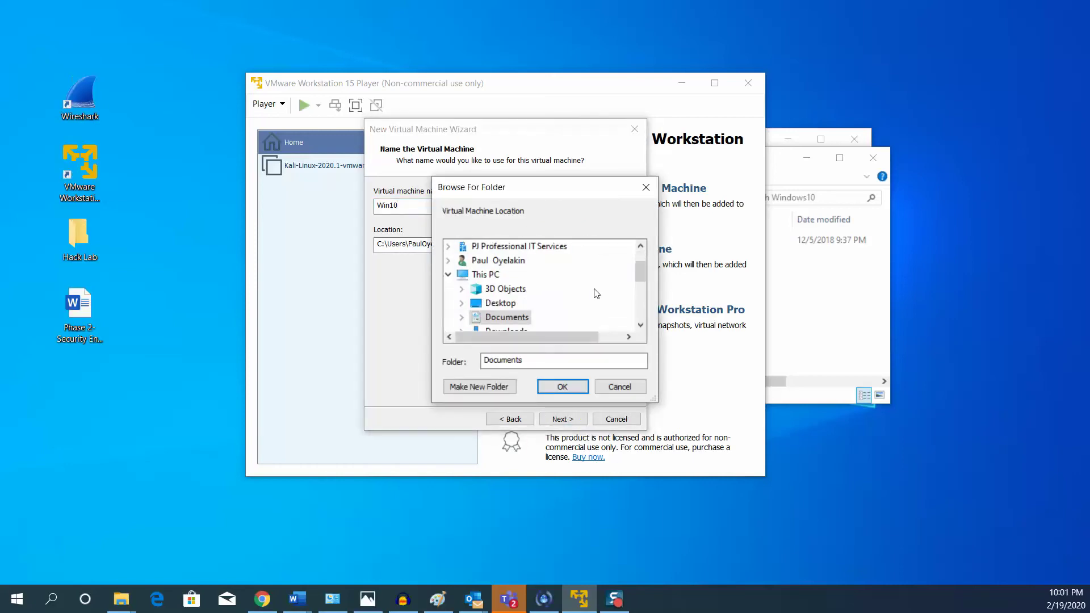
{"action": "left_click_drag", "start_coordinate": [778, 161], "coordinate": [983, 224]}
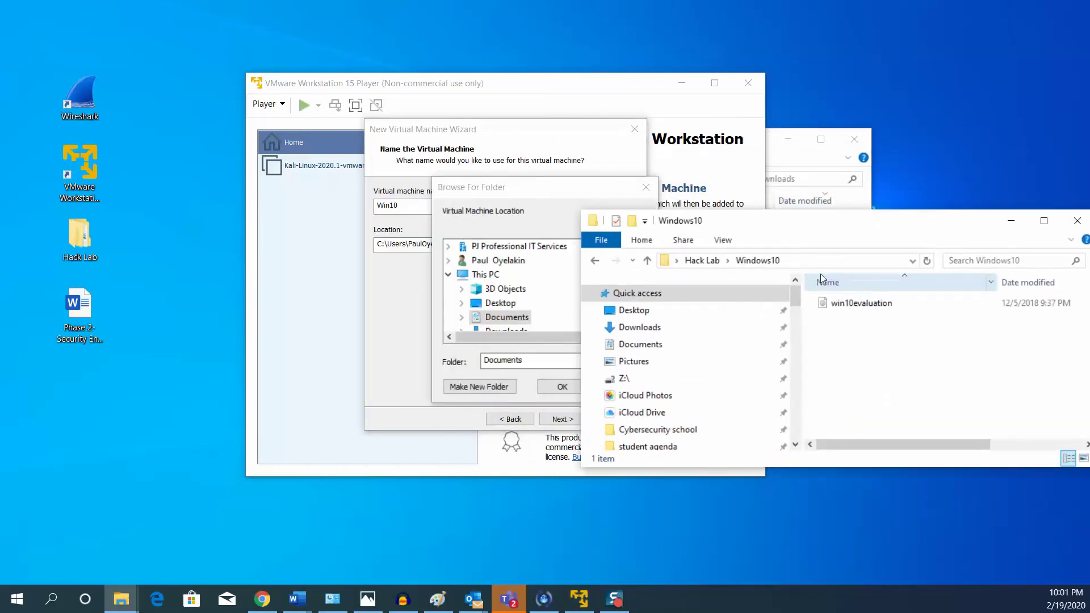
{"action": "left_click", "coordinate": [703, 260]}
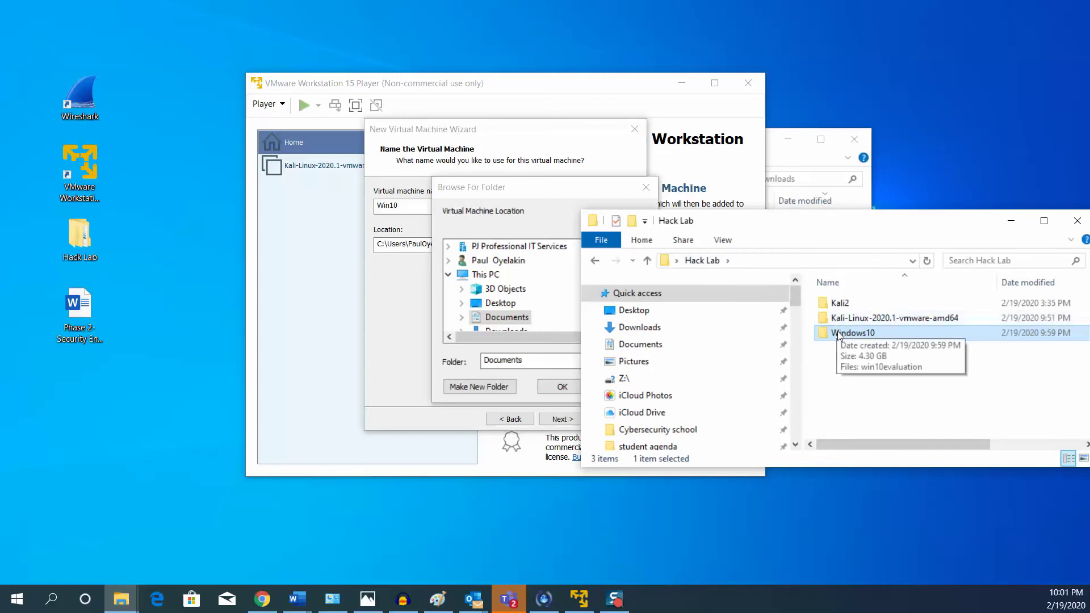
{"action": "left_click", "coordinate": [576, 210]}
{"action": "left_click_drag", "start_coordinate": [641, 279], "coordinate": [641, 321]}
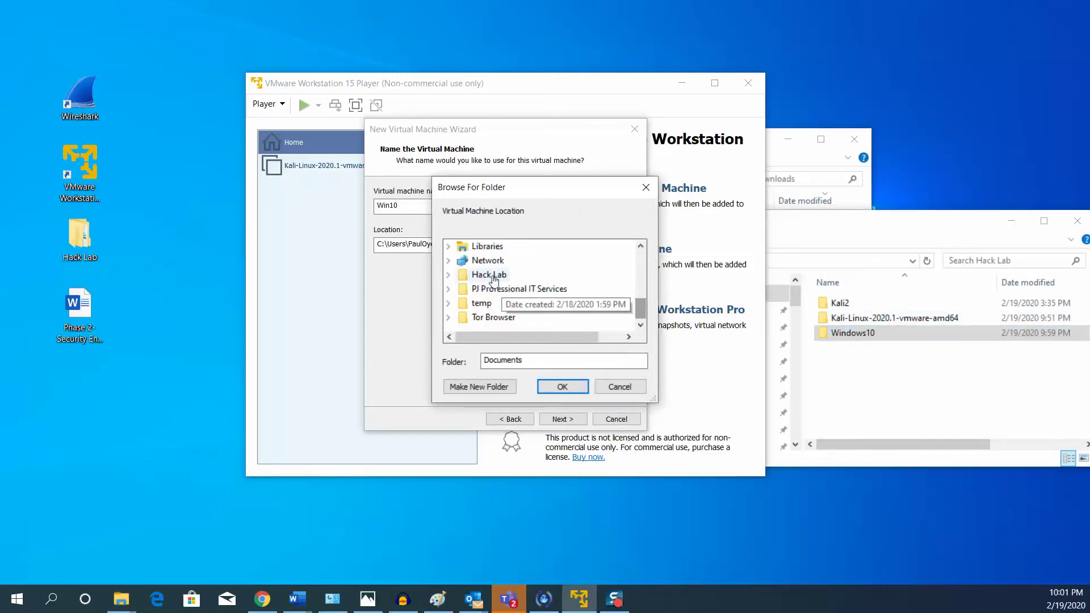
{"action": "scroll", "coordinate": [485, 295], "scroll_direction": "up", "scroll_amount": 1}
{"action": "double_click", "coordinate": [479, 317]}
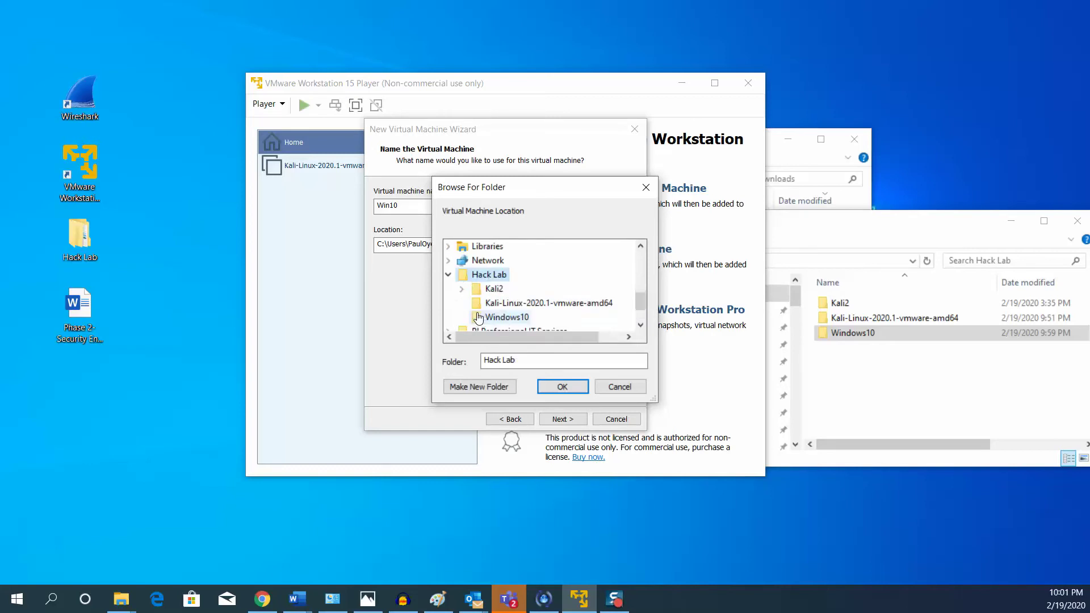
{"action": "left_click", "coordinate": [522, 322]}
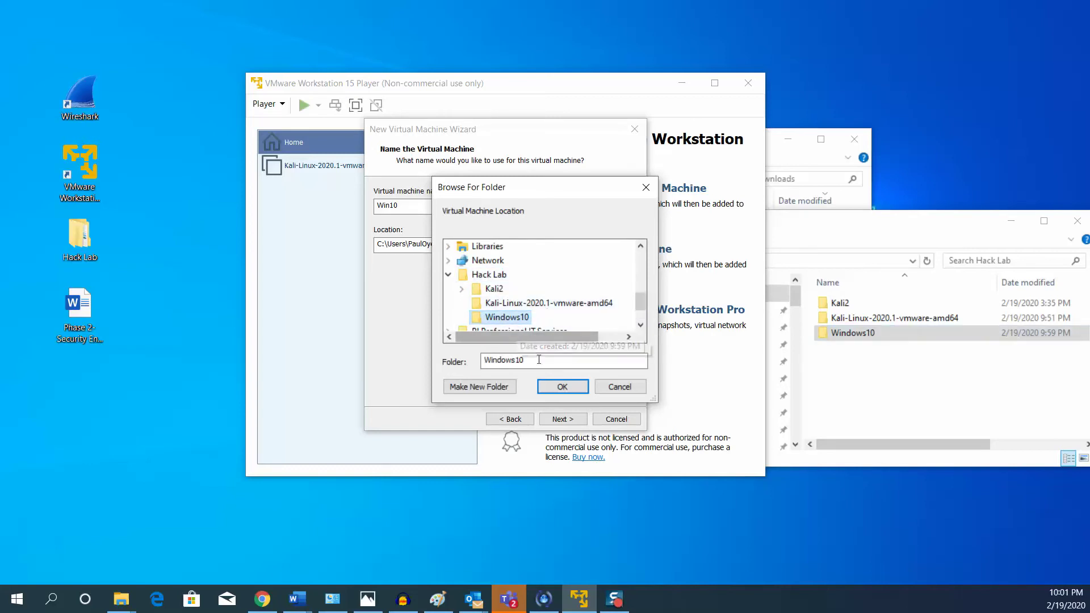
{"action": "left_click", "coordinate": [560, 386]}
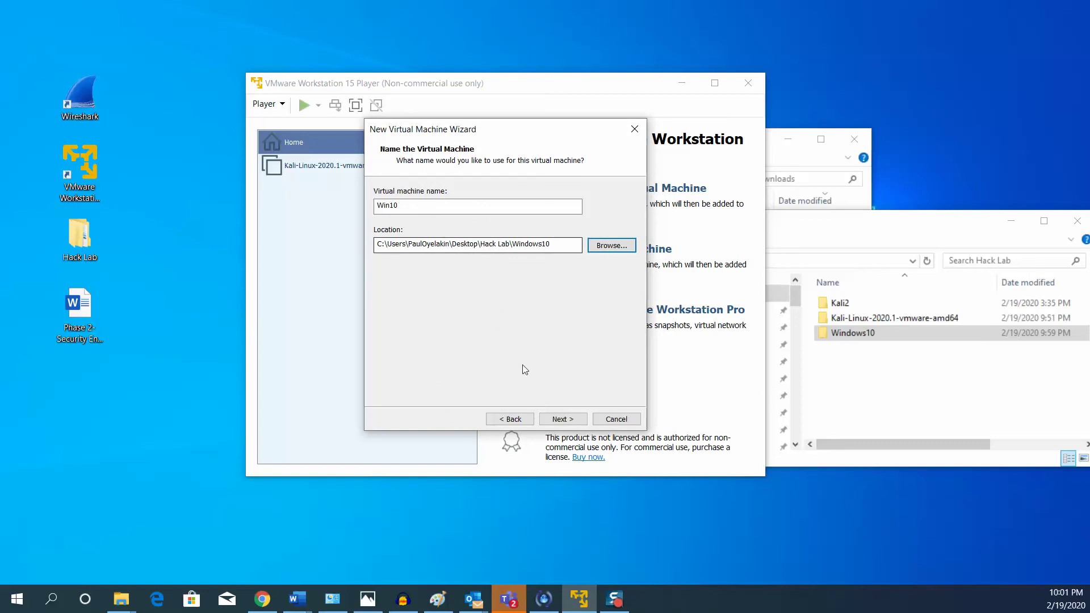
Accept the 60 GB split-file disk and finish the wizard.
{"action": "left_click", "coordinate": [562, 420]}
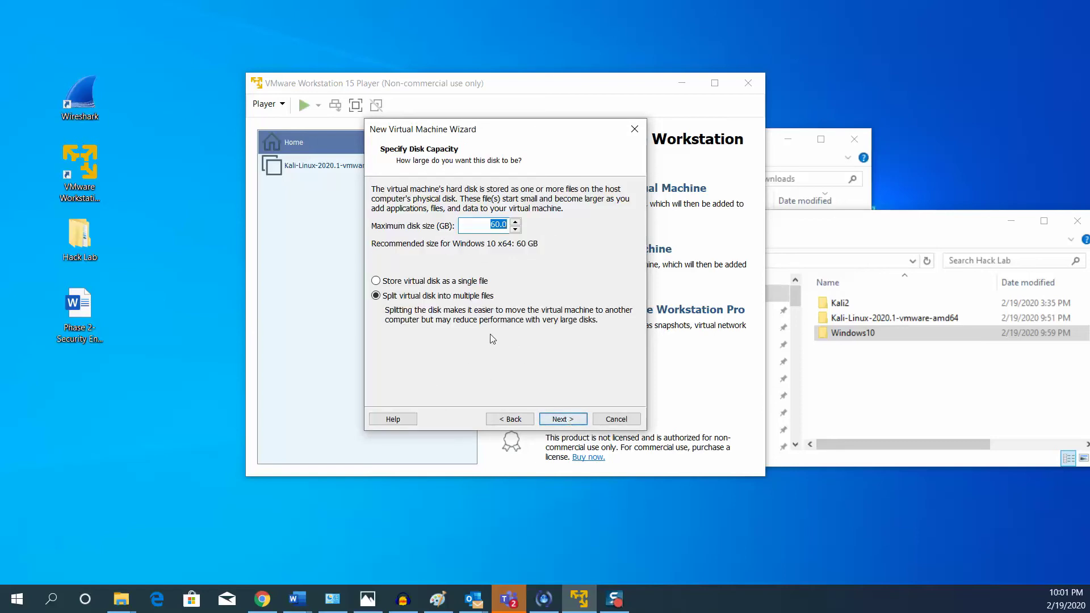
{"action": "left_click", "coordinate": [570, 421]}
{"action": "left_click", "coordinate": [561, 419]}
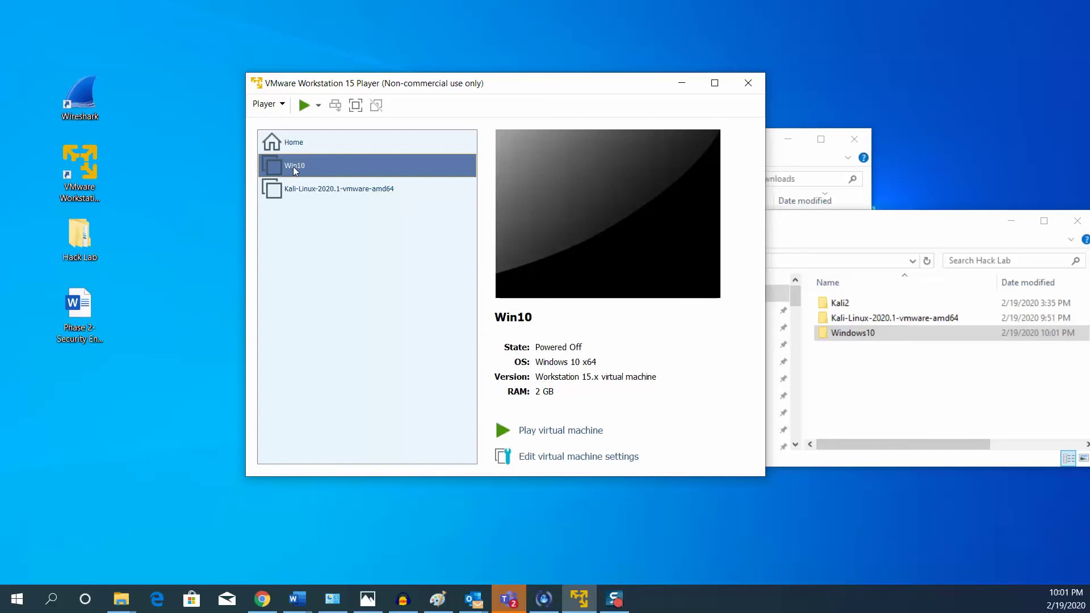
Raise the Win10 machine's memory to 4 GB in its settings.
{"action": "right_click", "coordinate": [297, 166]}
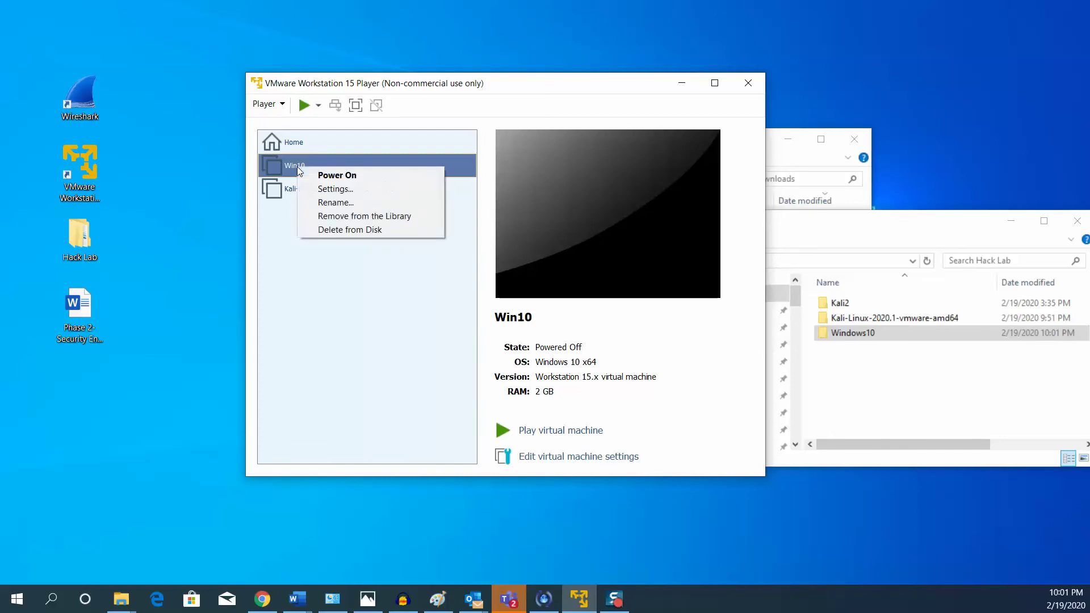
{"action": "left_click", "coordinate": [334, 192]}
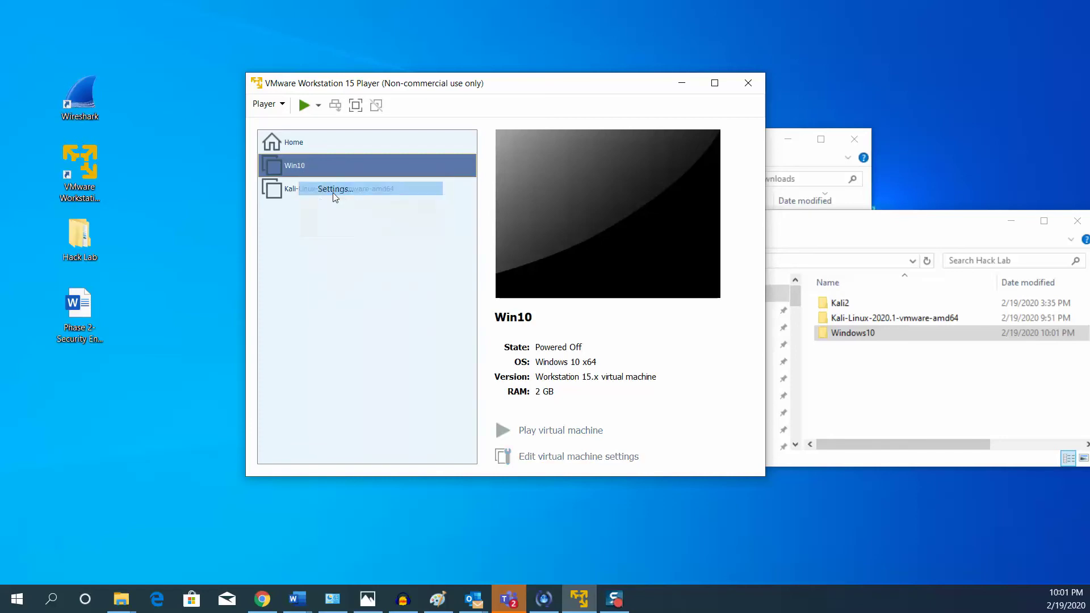
{"action": "left_click_drag", "start_coordinate": [556, 212], "coordinate": [555, 209]}
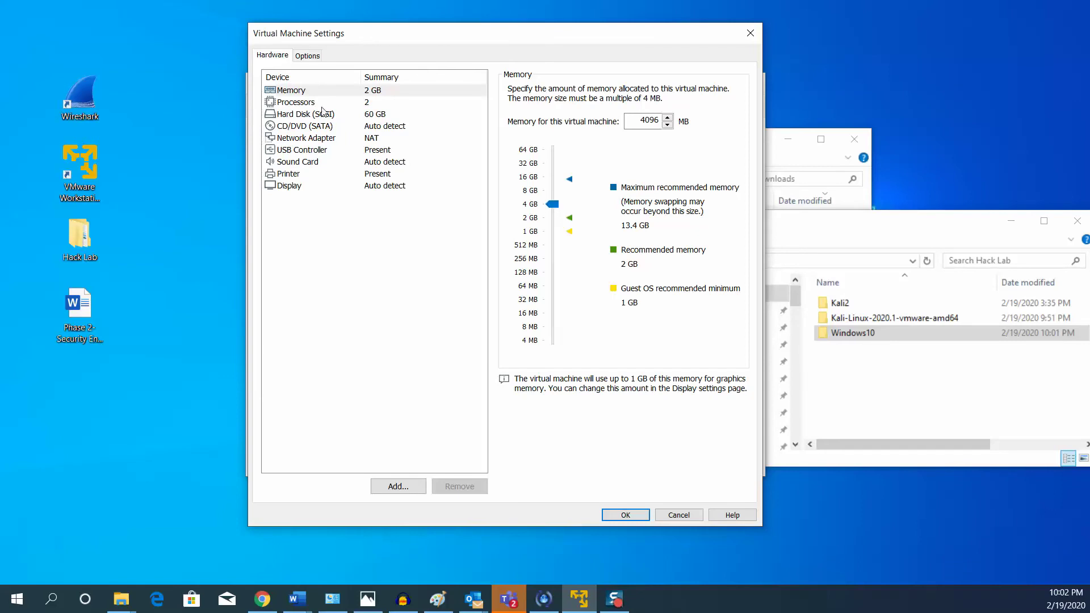
{"action": "left_click", "coordinate": [322, 104]}
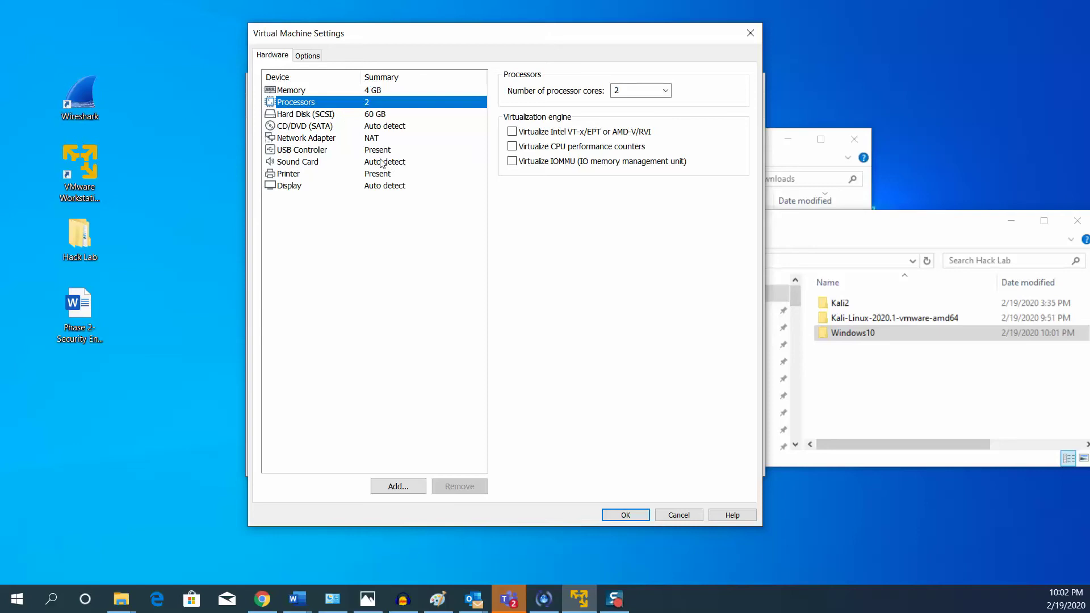
Point the CD/DVD drive to Hack Lab\Windows10\win10evaluation.iso and save the settings.
{"action": "left_click", "coordinate": [307, 128]}
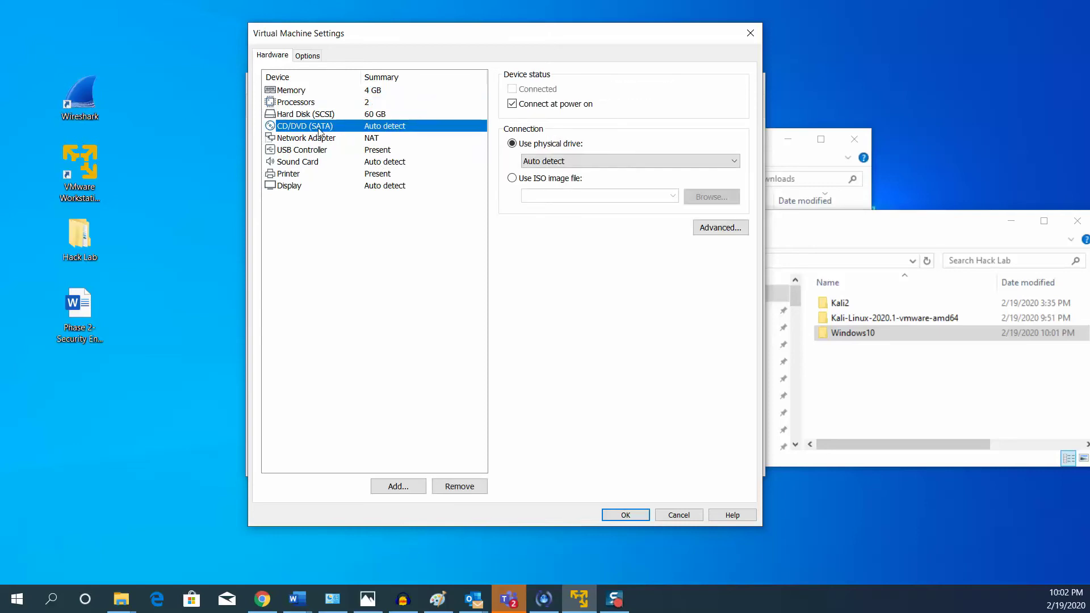
{"action": "left_click", "coordinate": [513, 179]}
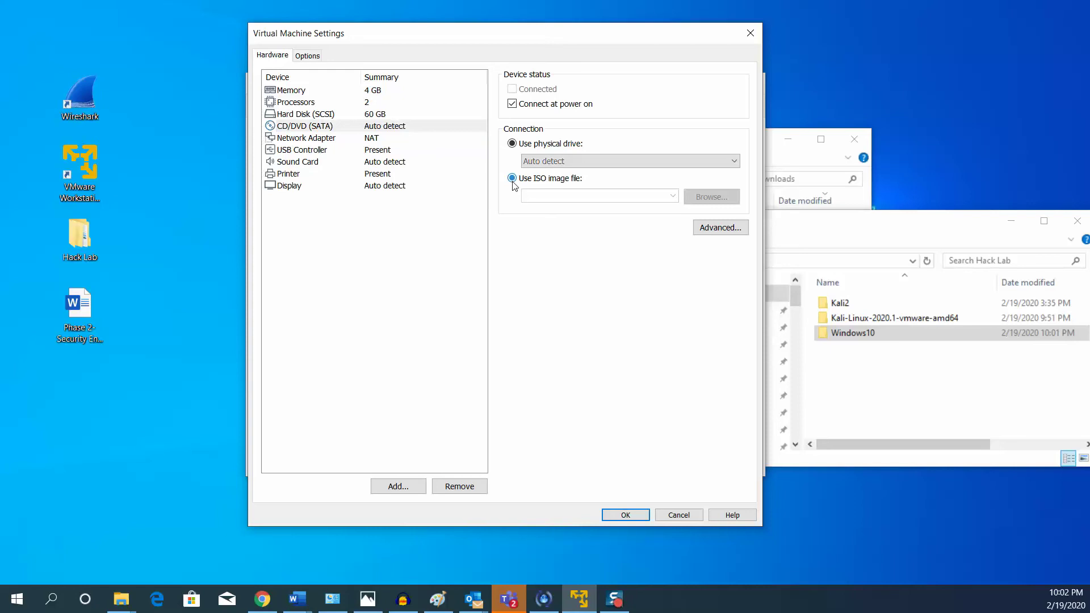
{"action": "left_click", "coordinate": [713, 198]}
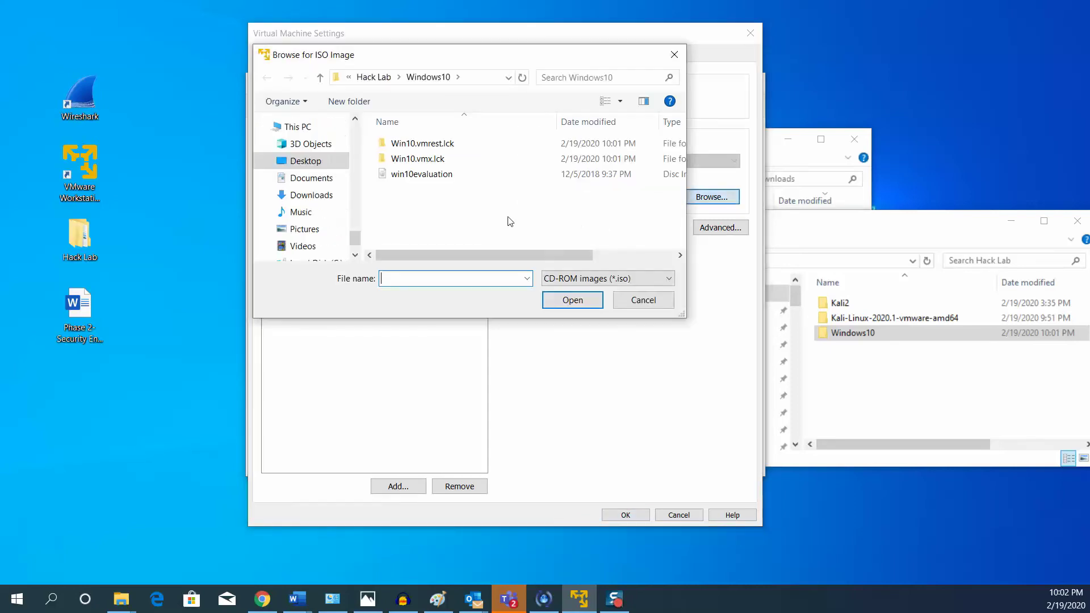
{"action": "left_click", "coordinate": [285, 165]}
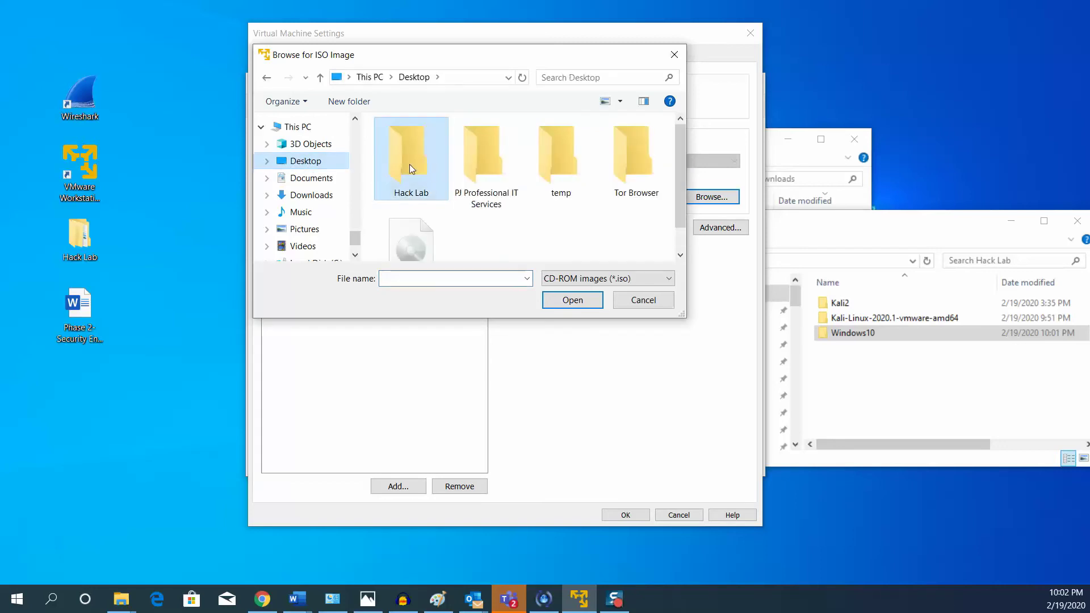
{"action": "double_click", "coordinate": [410, 164]}
{"action": "double_click", "coordinate": [400, 175]}
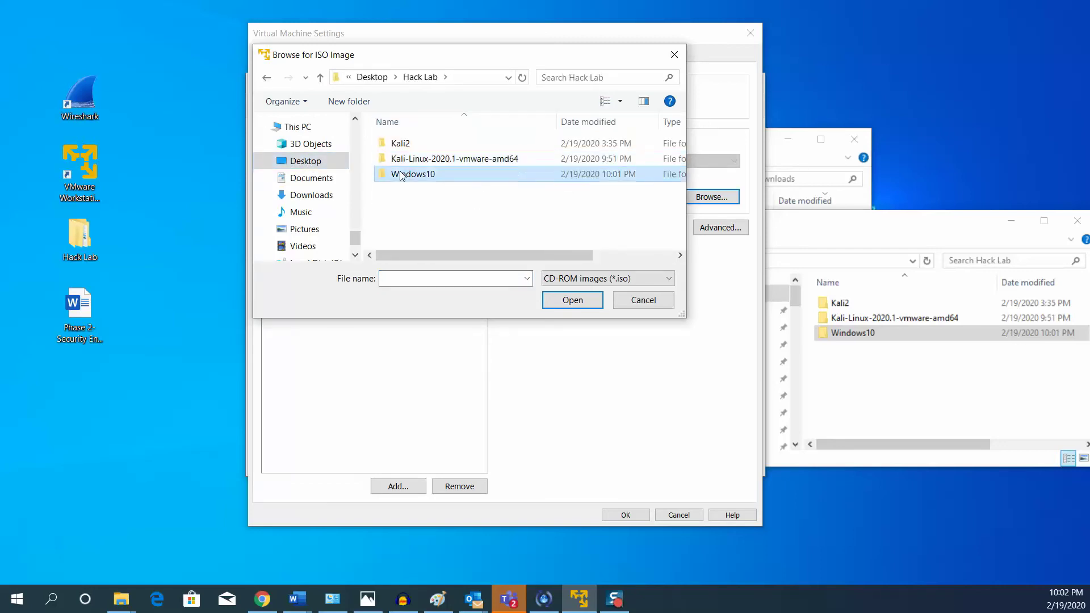
{"action": "left_click", "coordinate": [401, 175]}
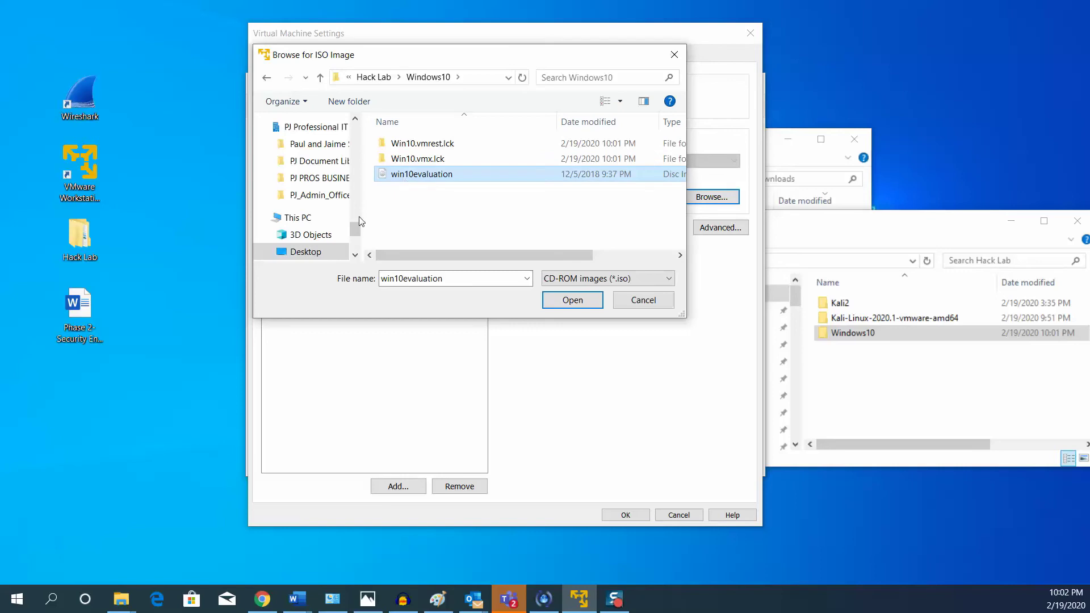
{"action": "scroll", "coordinate": [354, 230], "scroll_direction": "down", "scroll_amount": 2}
{"action": "left_click", "coordinate": [585, 307]}
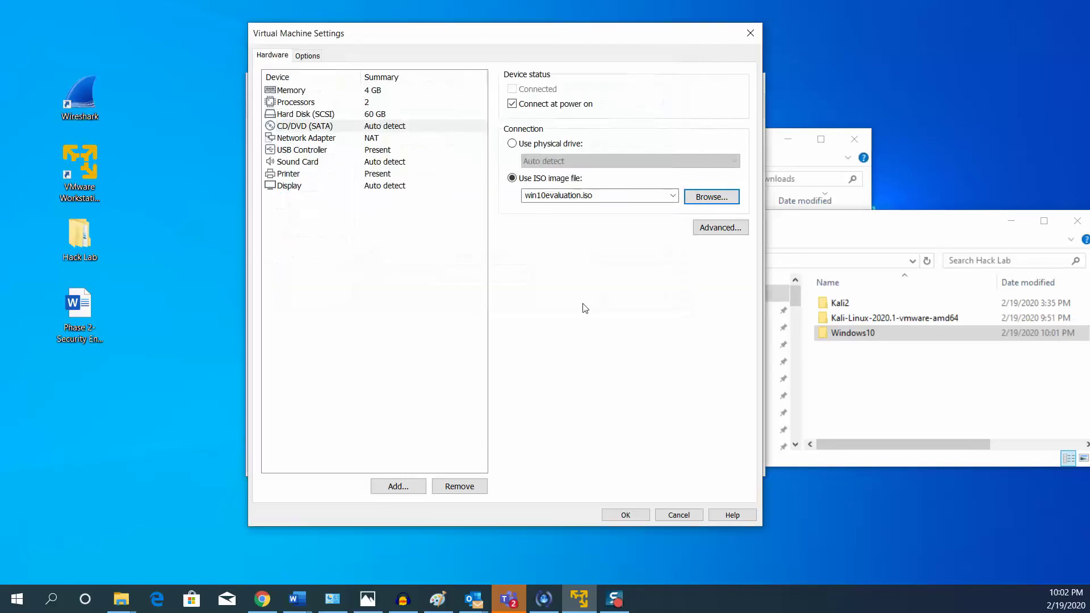
{"action": "left_click", "coordinate": [625, 515]}
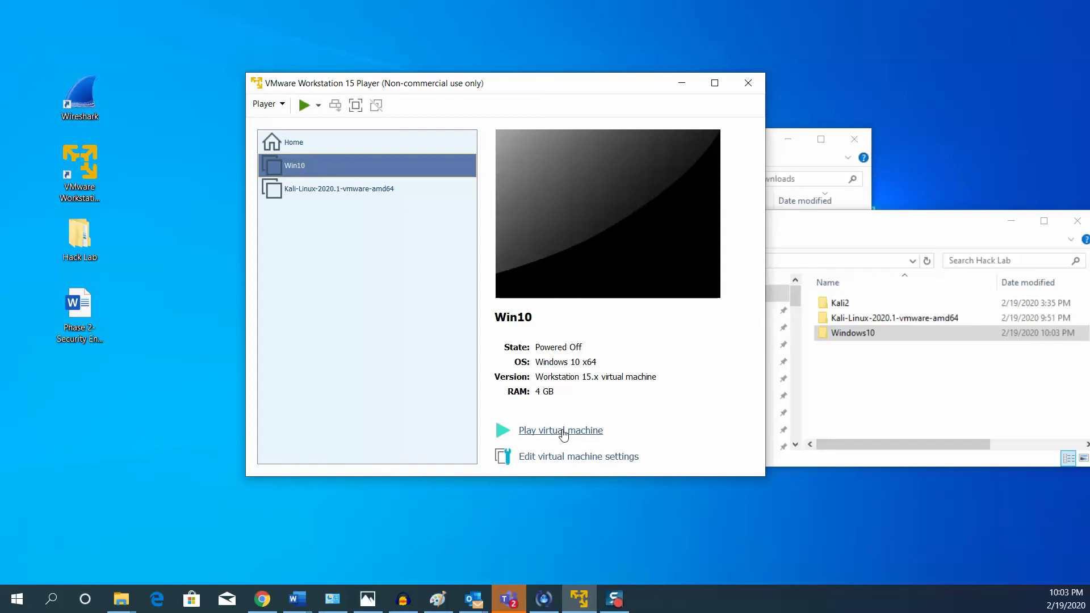
Power on Win10 and dismiss the VMware Tools Software Updates prompt.
{"action": "left_click", "coordinate": [563, 432]}
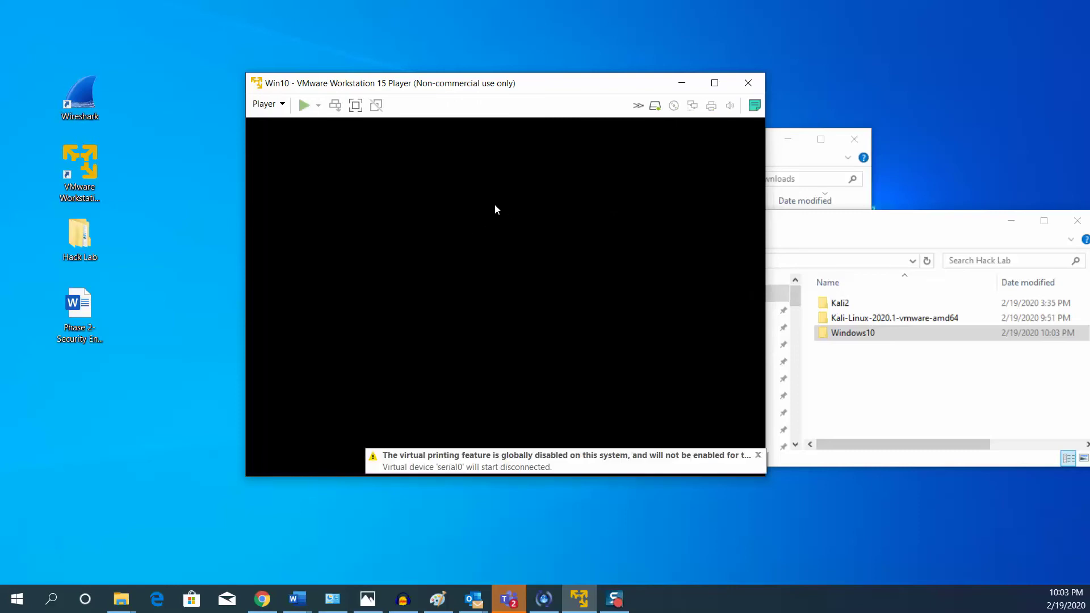
{"action": "left_click", "coordinate": [463, 214]}
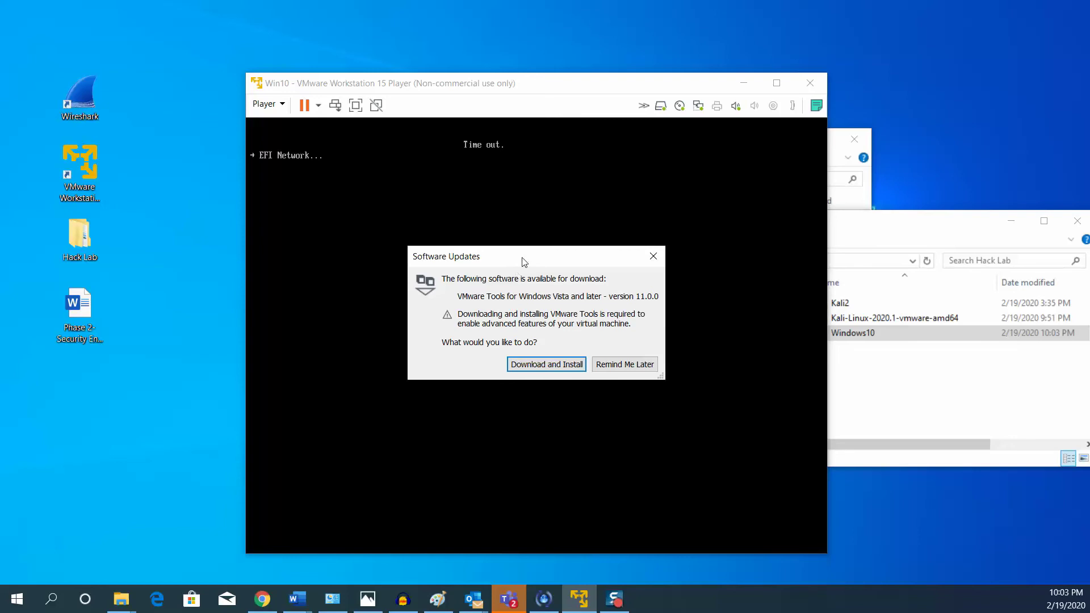
{"action": "left_click_drag", "start_coordinate": [522, 258], "coordinate": [119, 312]}
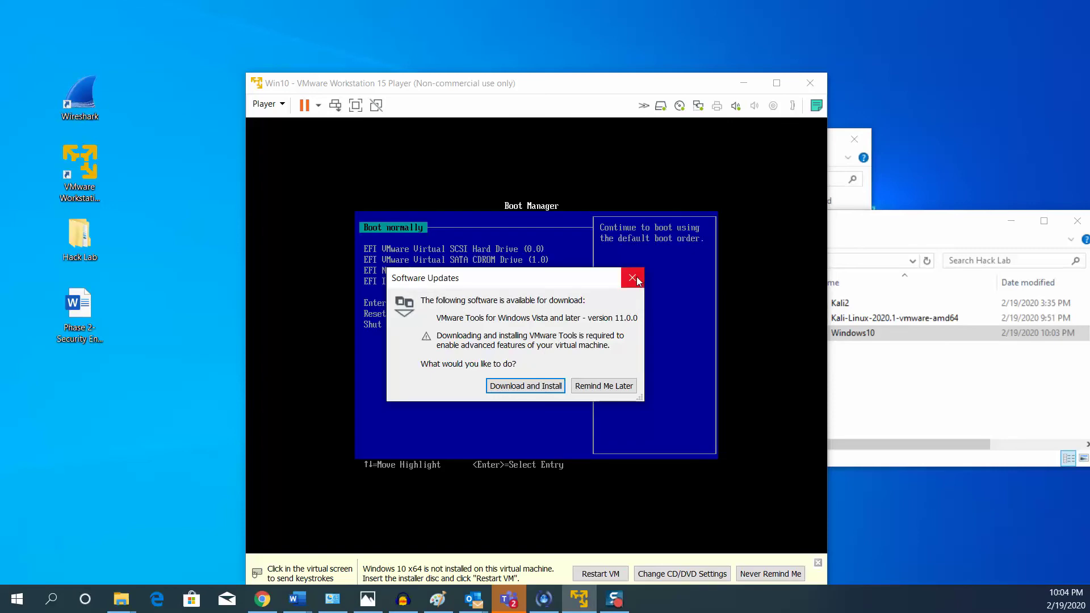
{"action": "left_click", "coordinate": [633, 277]}
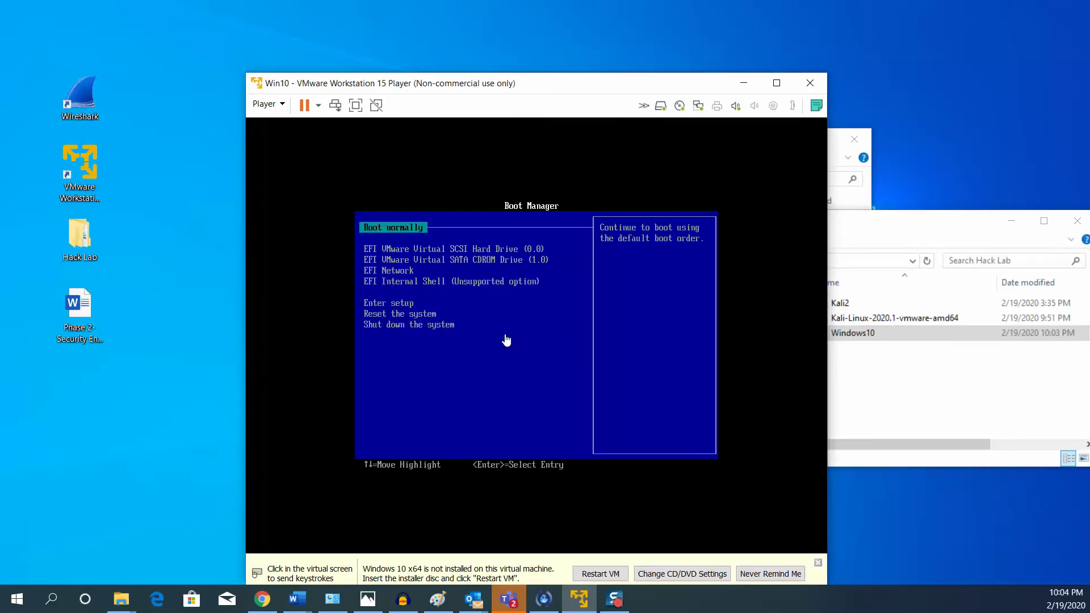
Boot Win10 from EFI VMware Virtual SATA CDROM Drive in the Boot Manager.
{"action": "left_click", "coordinate": [438, 177]}
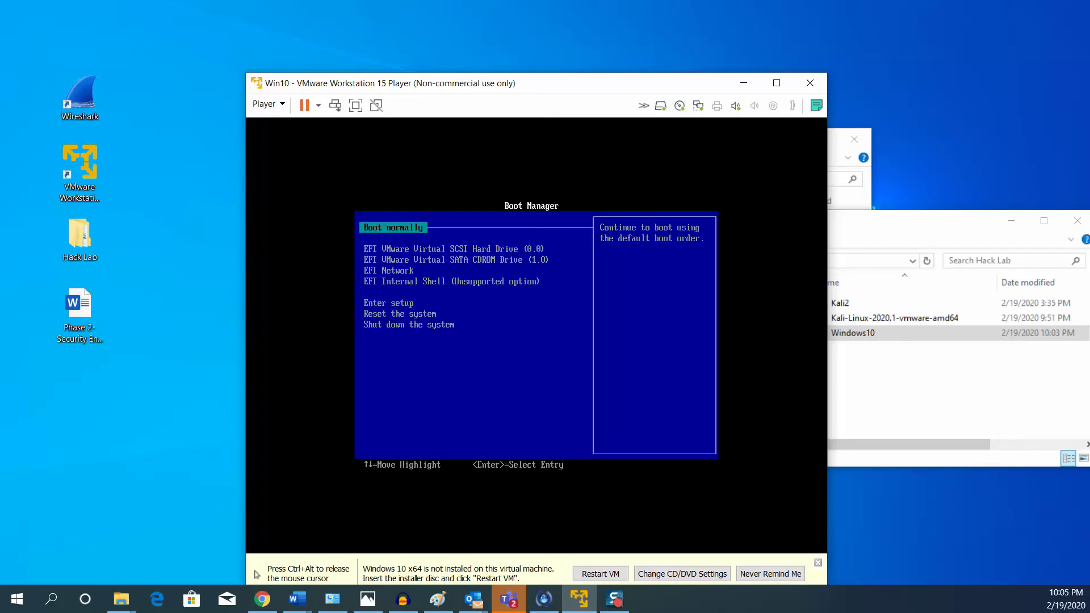
{"action": "key", "text": "ctrl+alt"}
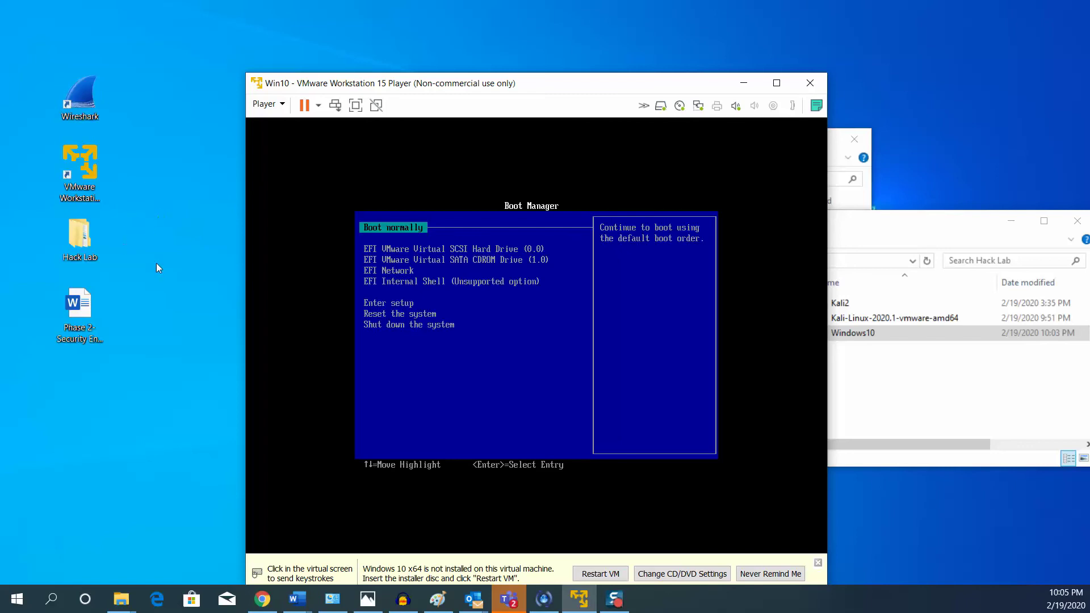
{"action": "left_click", "coordinate": [499, 173]}
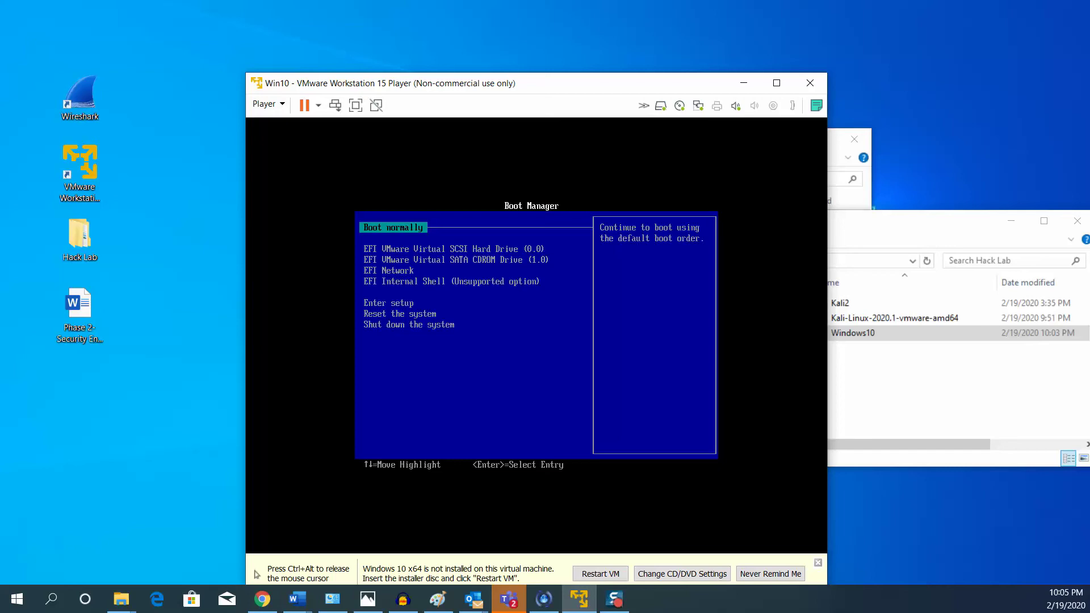
{"action": "key", "text": "Down"}
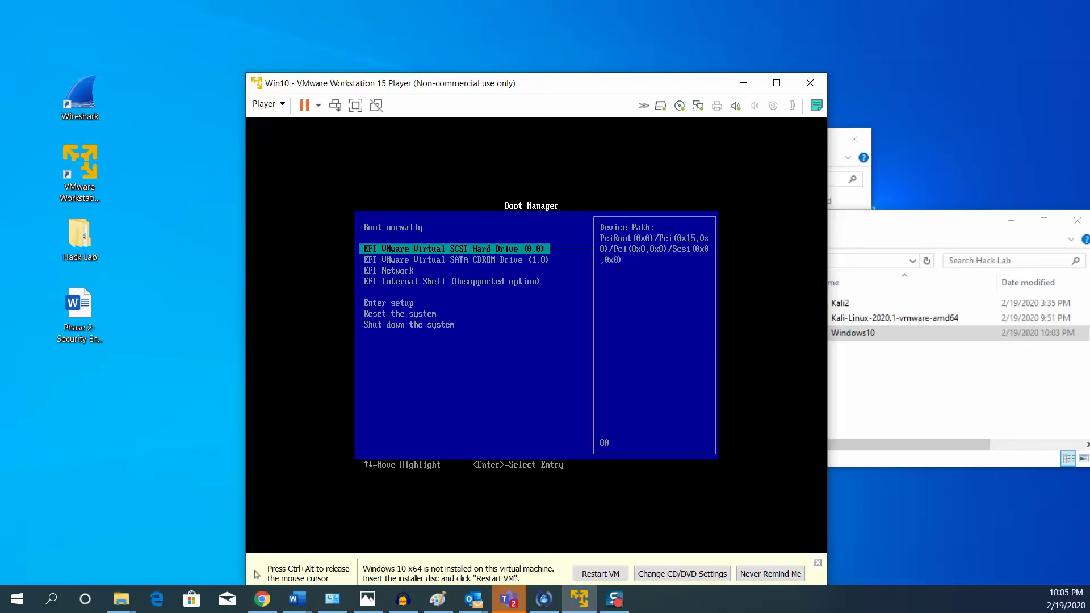
{"action": "key", "text": "Down"}
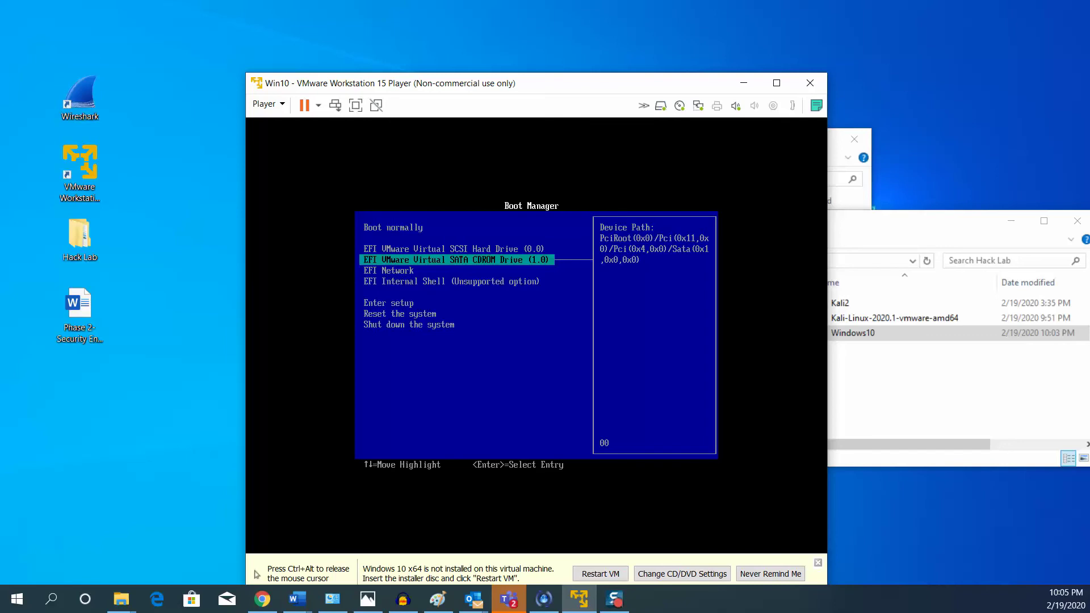
{"action": "key", "text": "Return"}
{"action": "key", "text": "Return"}
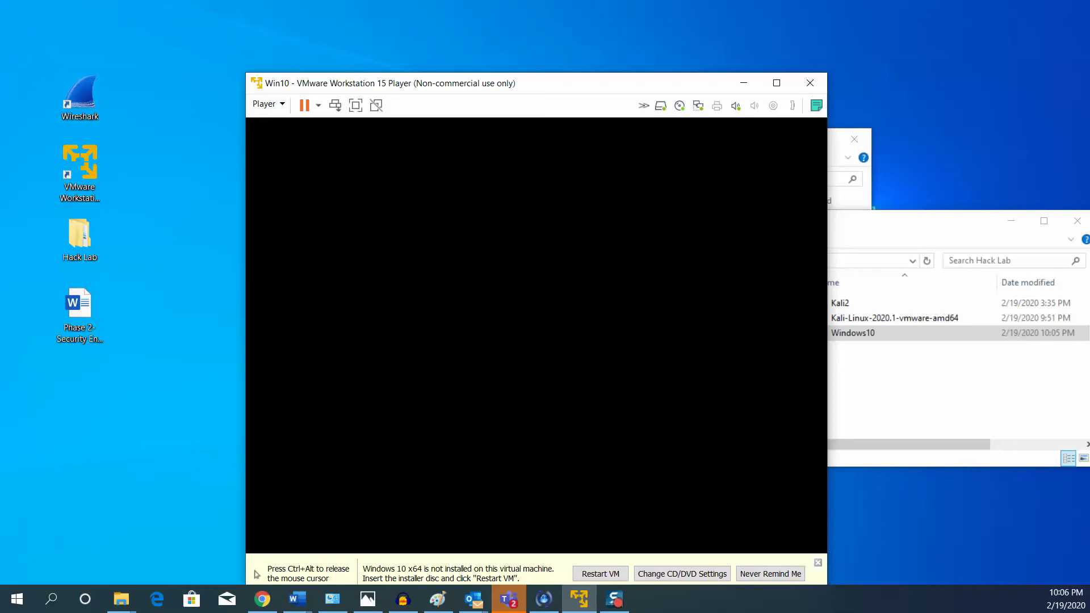
Install Windows after accepting the license, choosing Custom: Install Windows only on the drive.
{"action": "left_click", "coordinate": [683, 431]}
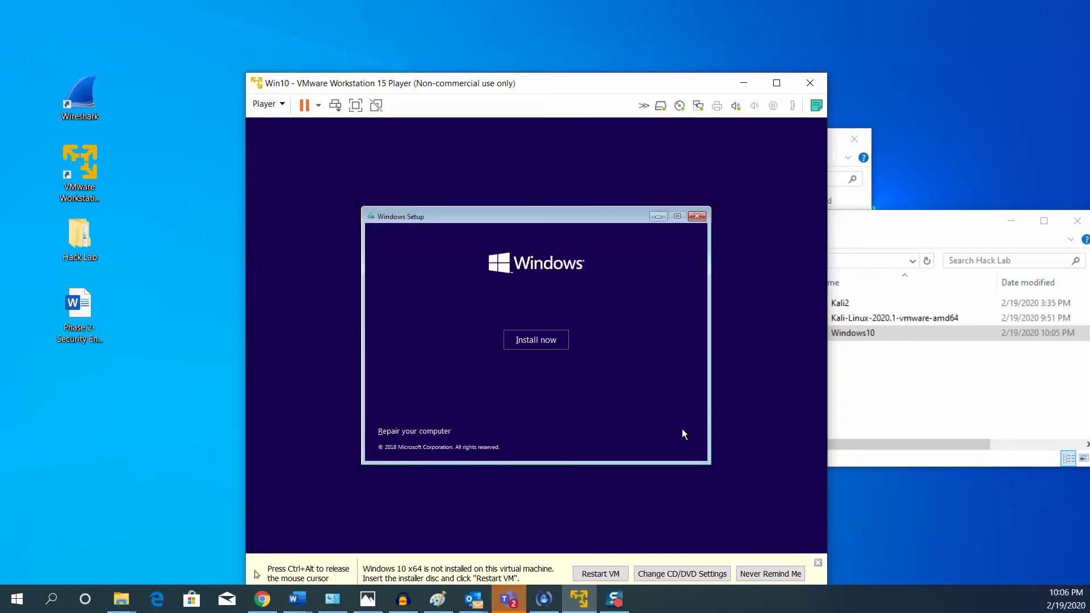
{"action": "left_click", "coordinate": [547, 346]}
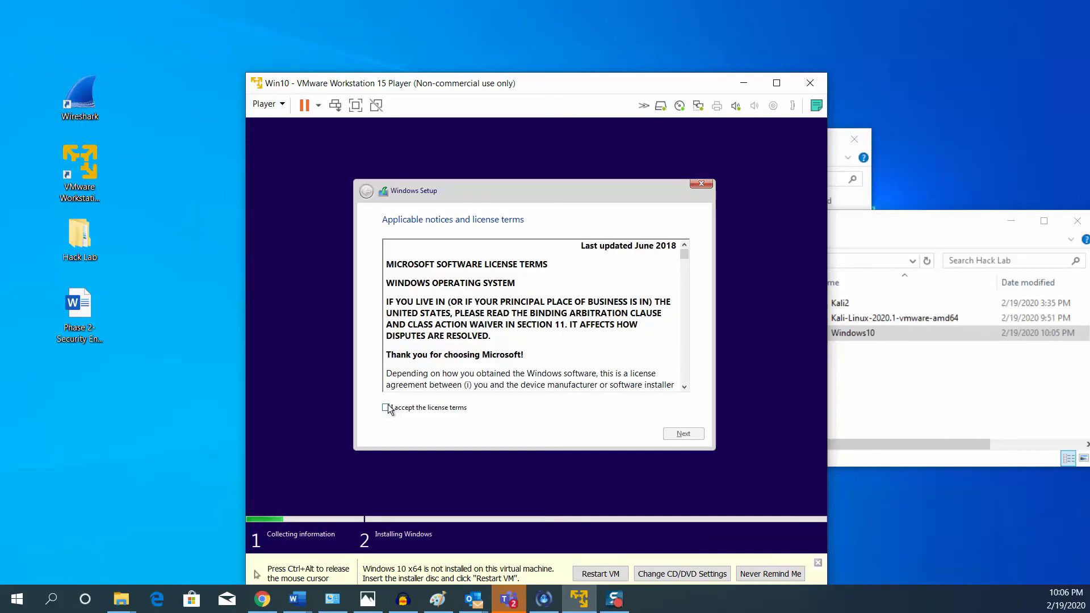
{"action": "left_click", "coordinate": [386, 407]}
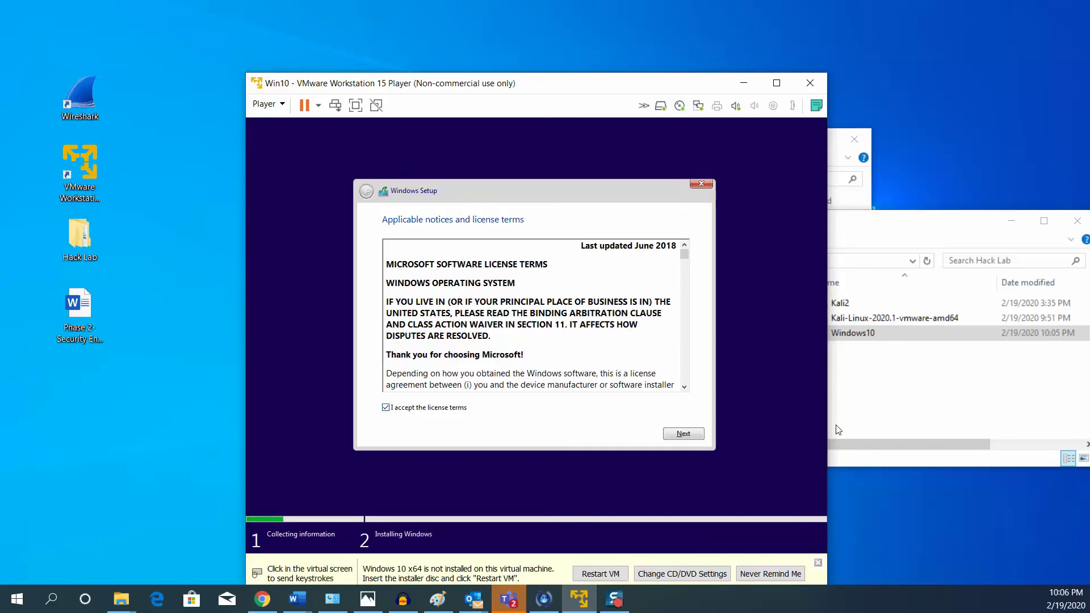
{"action": "left_click", "coordinate": [690, 439]}
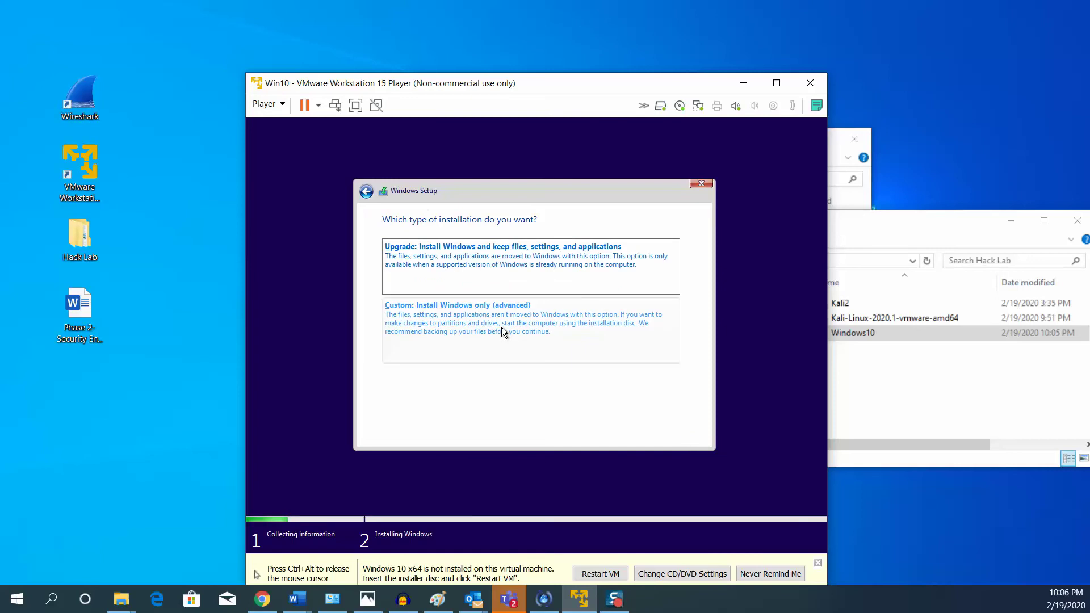
{"action": "left_click", "coordinate": [502, 331]}
{"action": "left_click", "coordinate": [681, 433]}
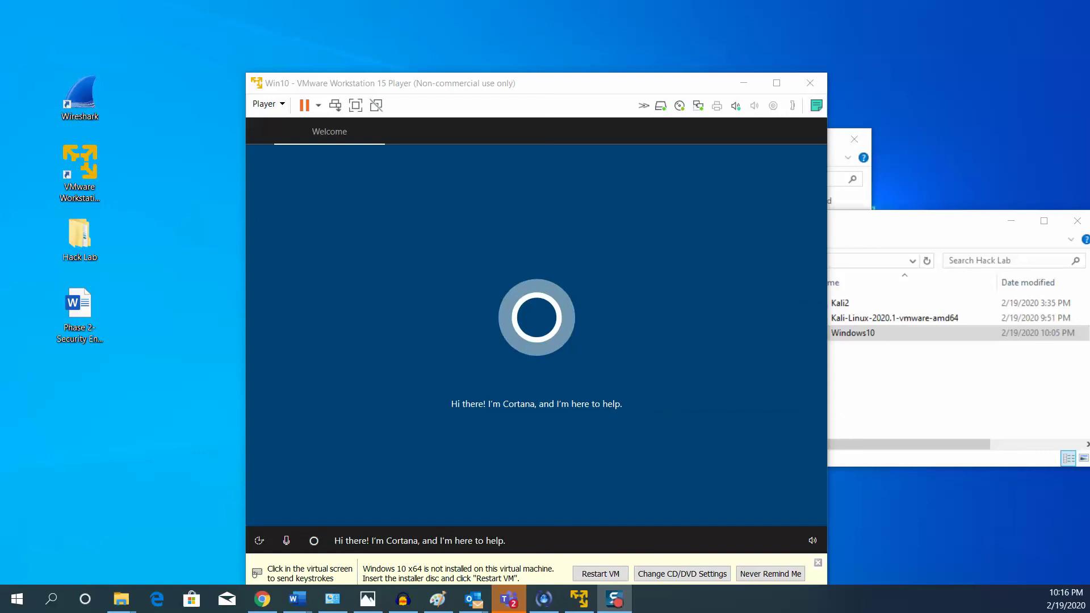
Open and then close the VM's speaker volume control.
{"action": "left_click", "coordinate": [811, 538]}
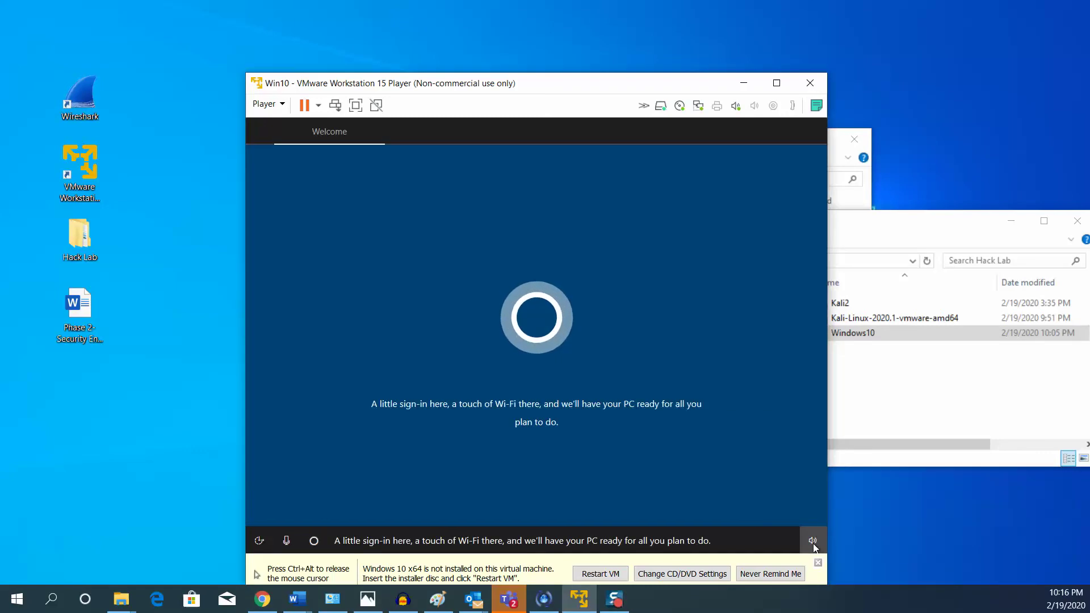
{"action": "left_click", "coordinate": [809, 539]}
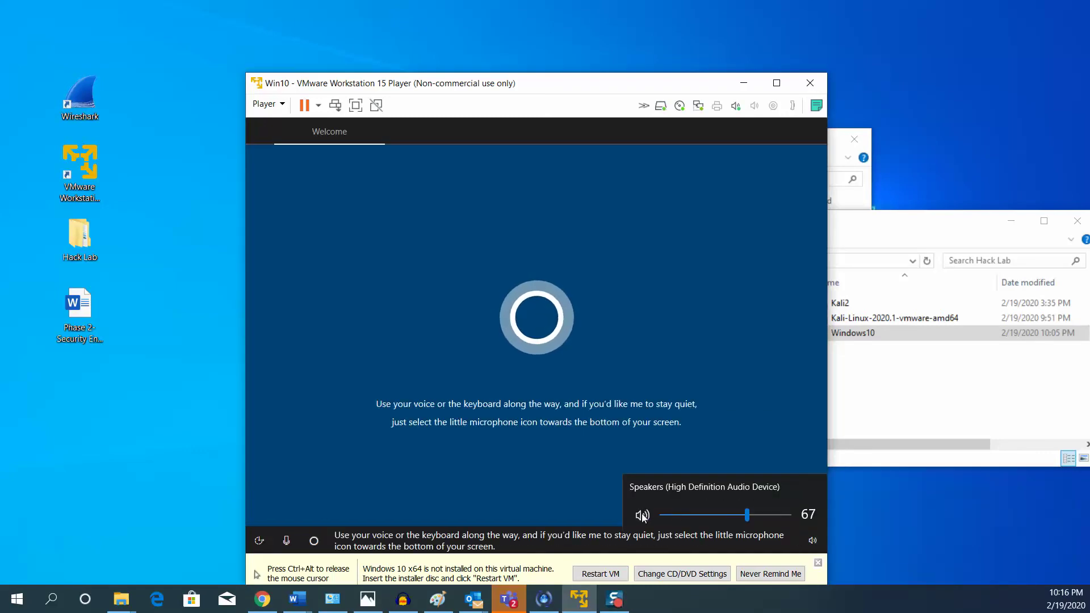
{"action": "left_click", "coordinate": [539, 487]}
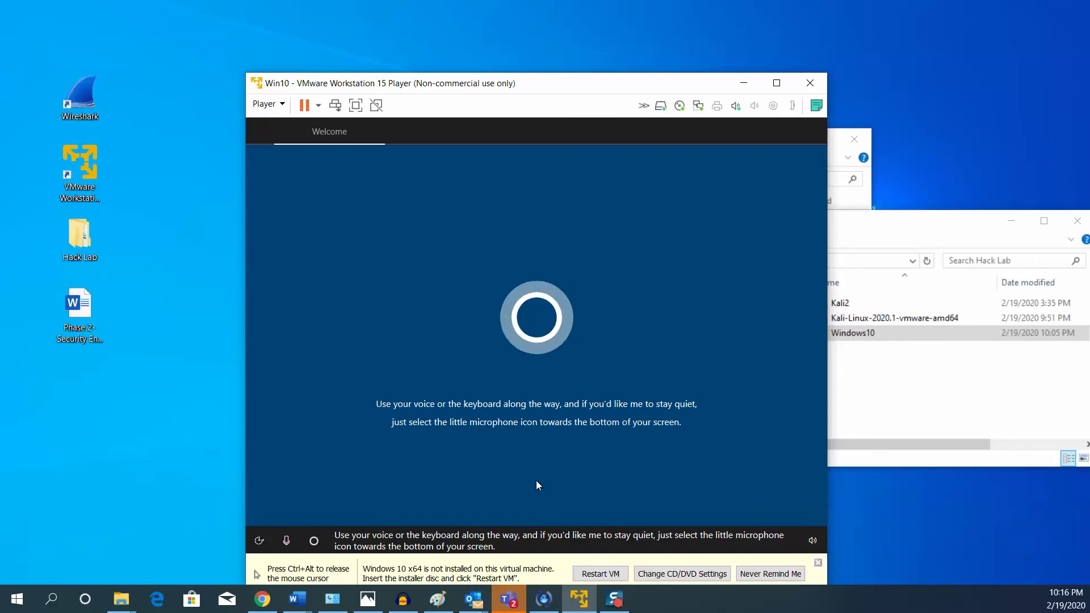
Release the mouse, maximize the VMware Player window, and give mouse control back to the VM.
{"action": "key", "text": "ctrl+alt"}
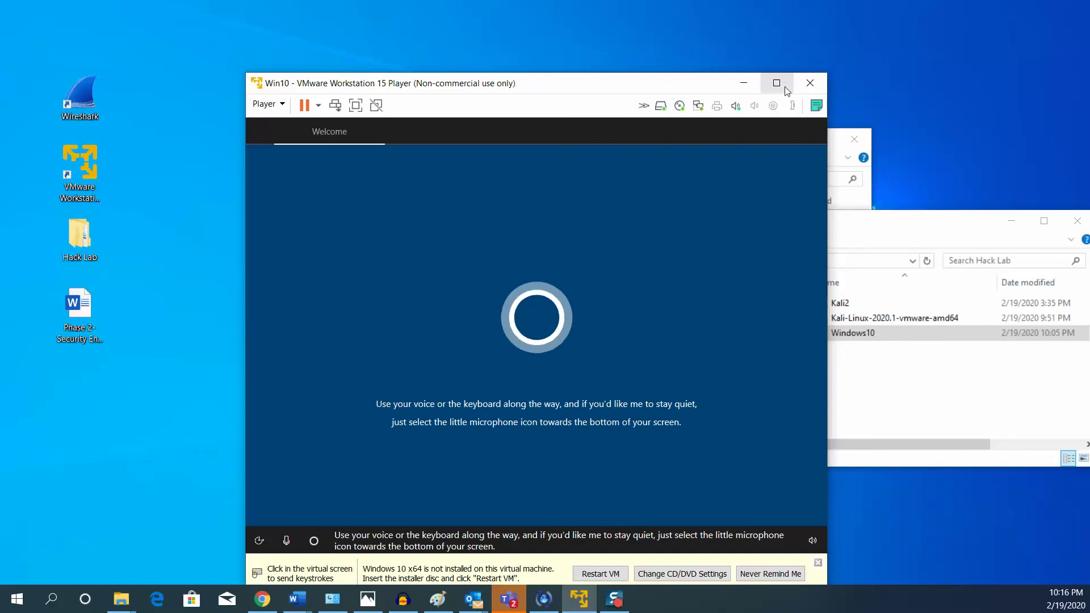
{"action": "left_click", "coordinate": [776, 83]}
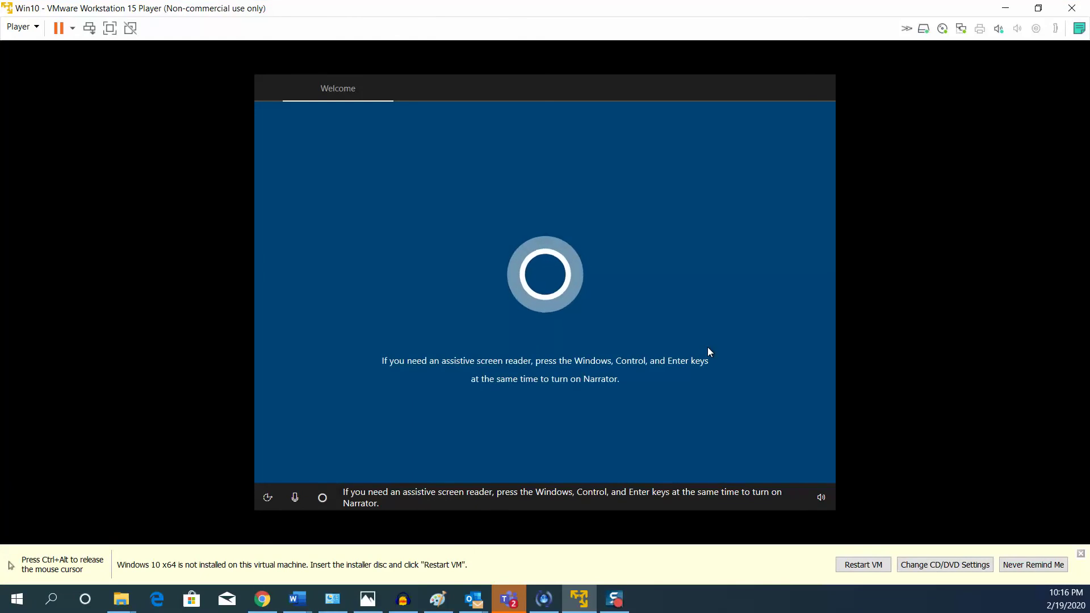
{"action": "key", "text": "ctrl+alt"}
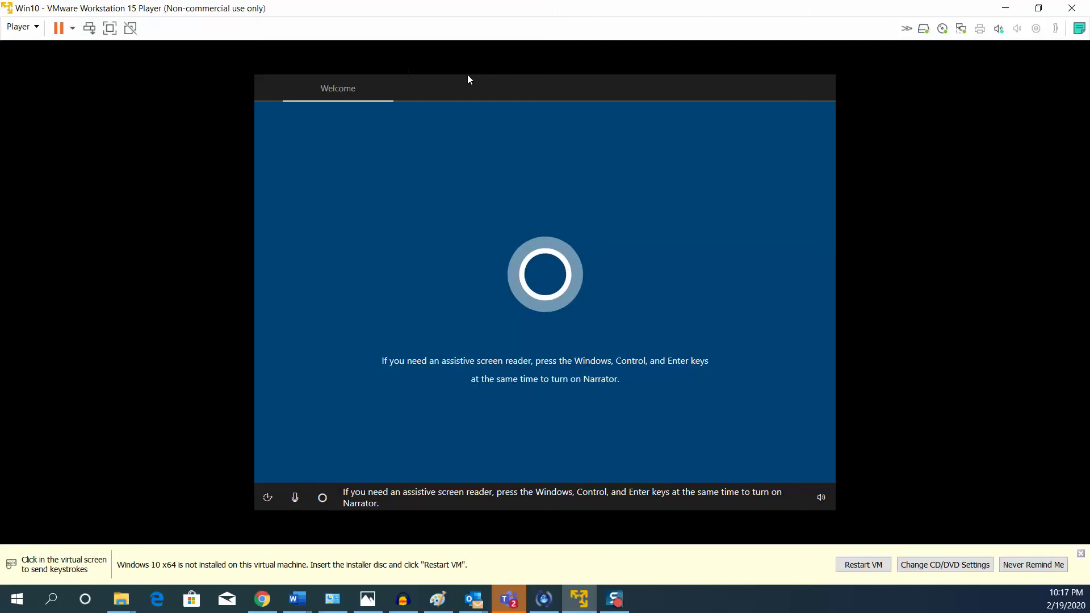
{"action": "left_click", "coordinate": [826, 407]}
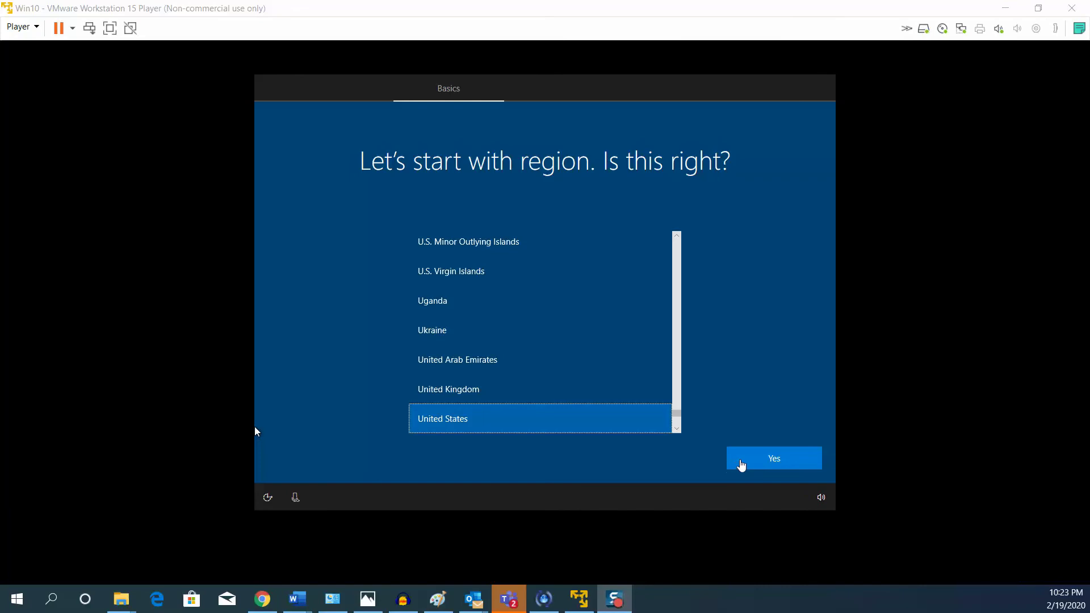
Confirm United States region and US keyboard layout, skipping a second layout.
{"action": "left_click", "coordinate": [743, 460]}
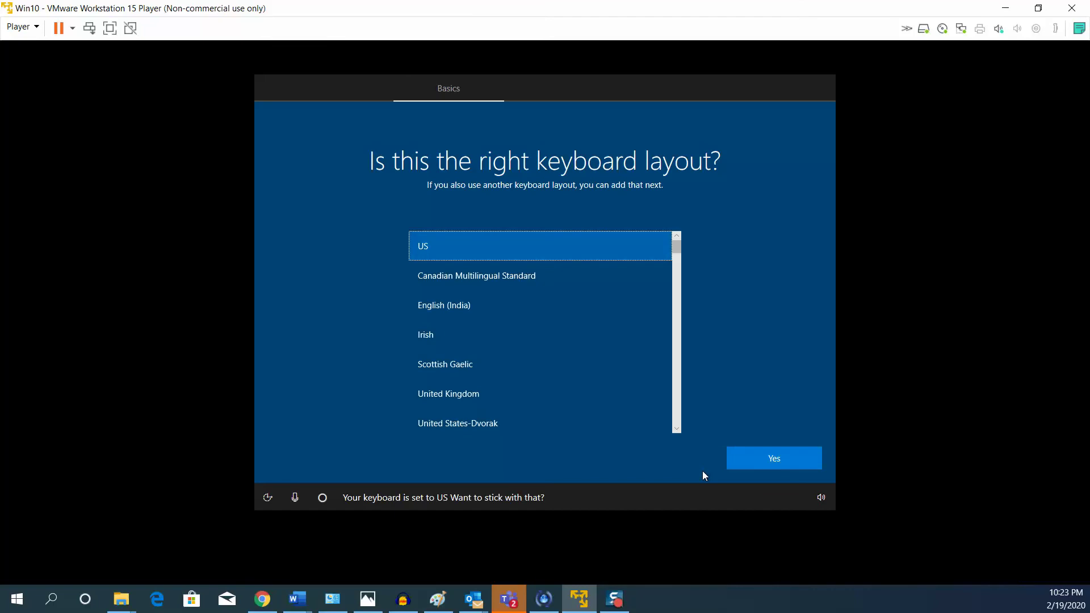
{"action": "left_click", "coordinate": [757, 461]}
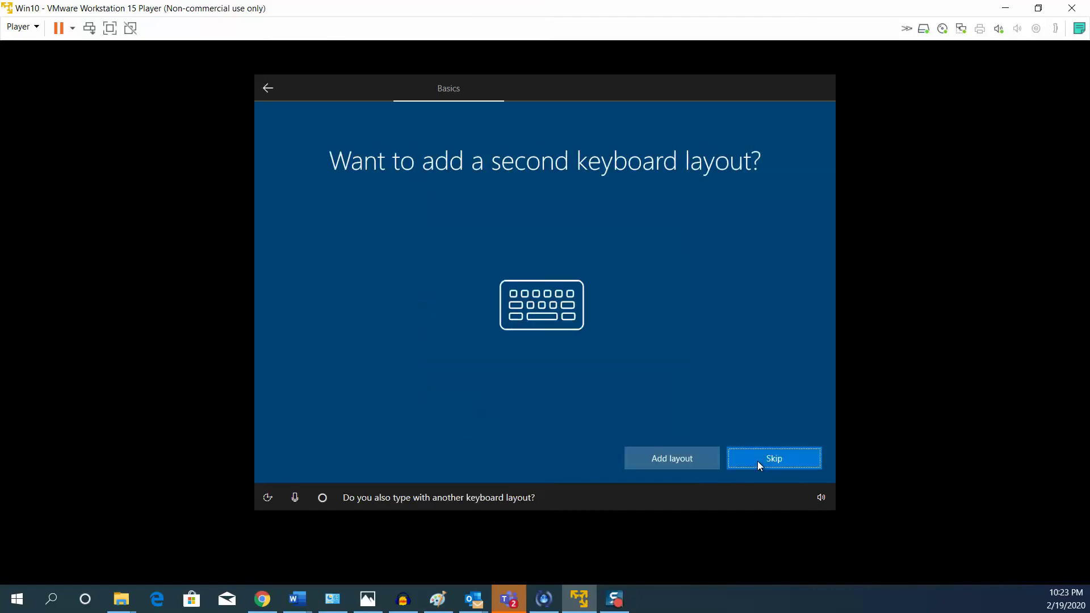
{"action": "left_click", "coordinate": [757, 461]}
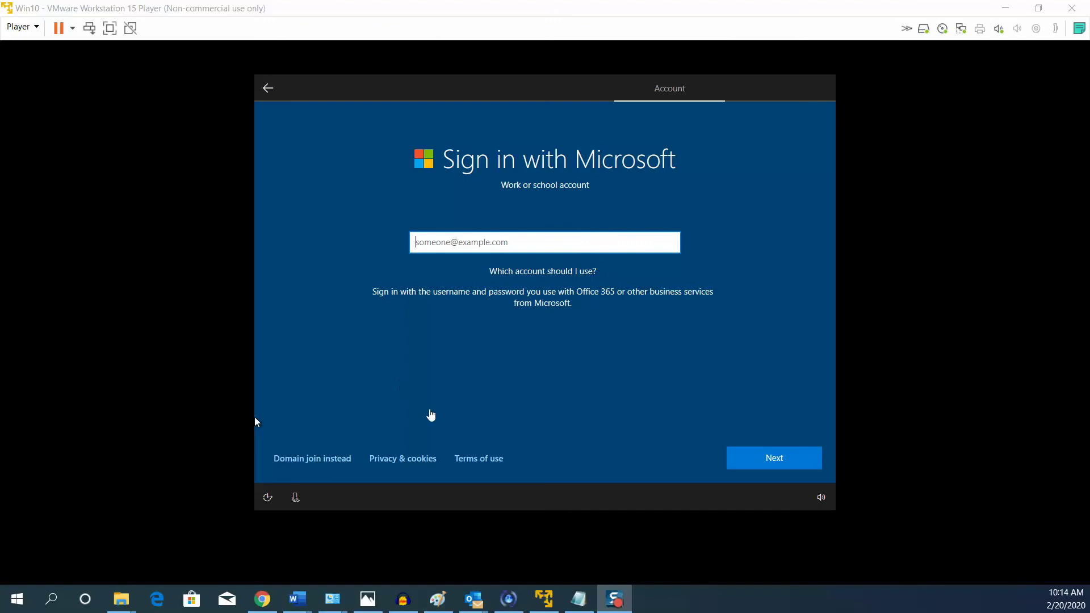
Choose a local account instead of Microsoft sign-in and enter the account's user name.
{"action": "left_click", "coordinate": [318, 468]}
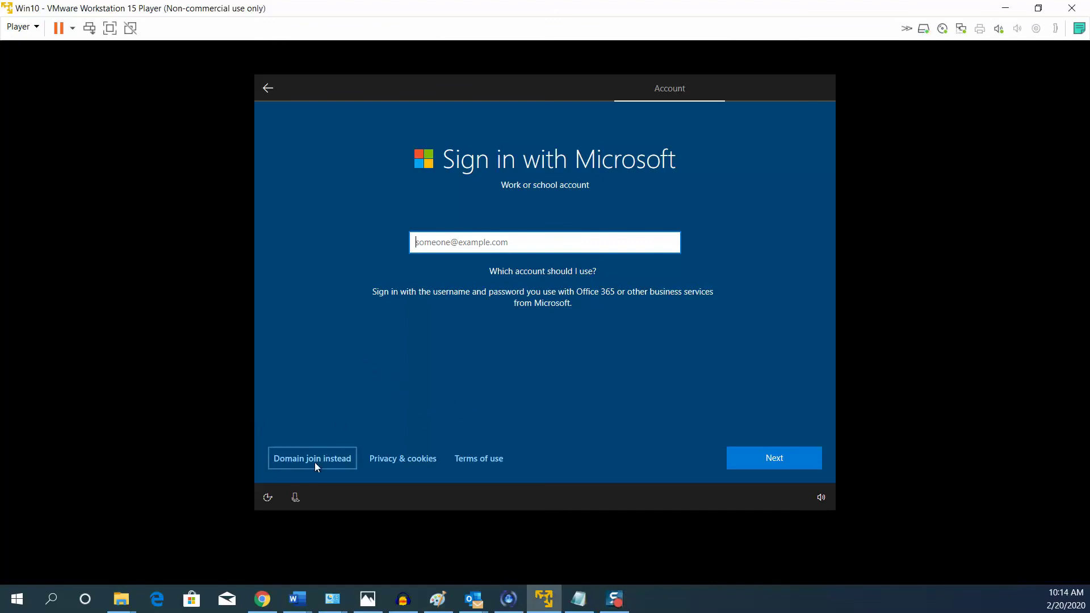
{"action": "left_click", "coordinate": [316, 464]}
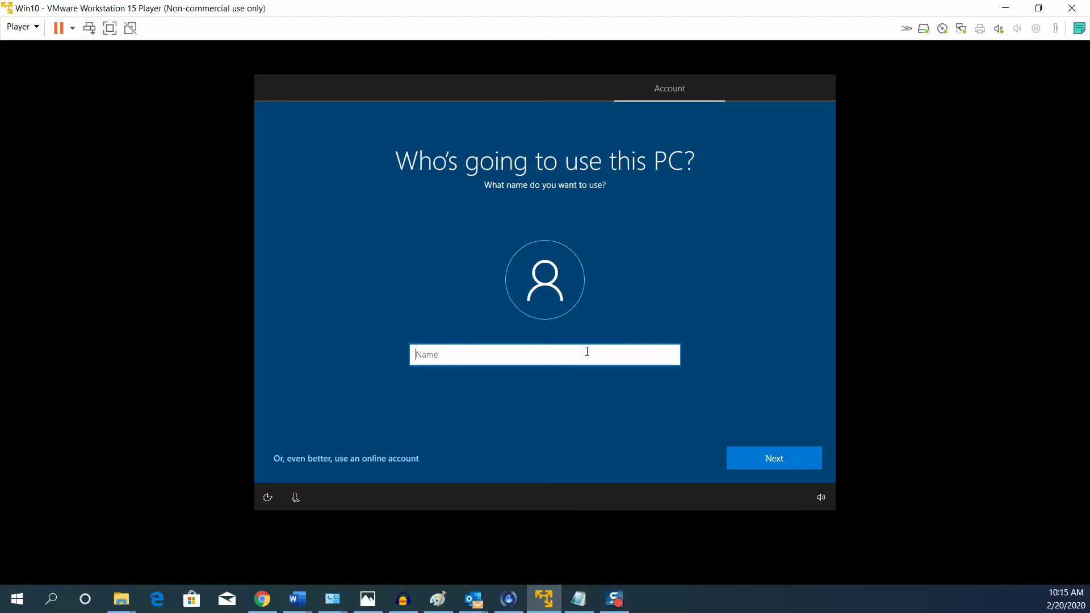
{"action": "type", "text": "POyelakin"}
{"action": "left_click", "coordinate": [792, 458]}
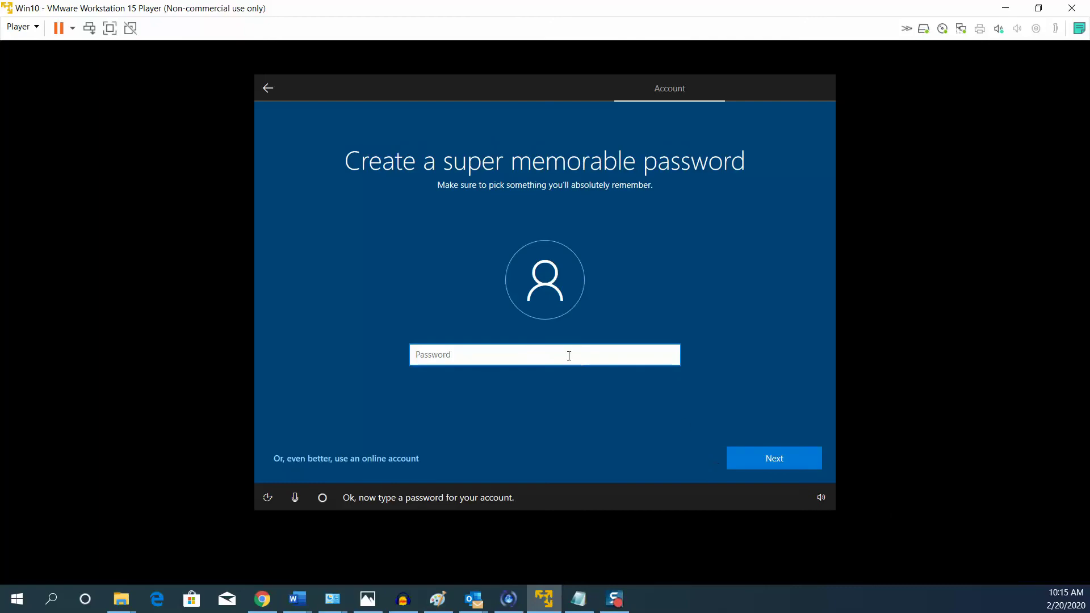
Enter and confirm the account password, then pick the first pet's name question.
{"action": "type", "text": "••••••••••••"}
{"action": "left_click", "coordinate": [759, 465]}
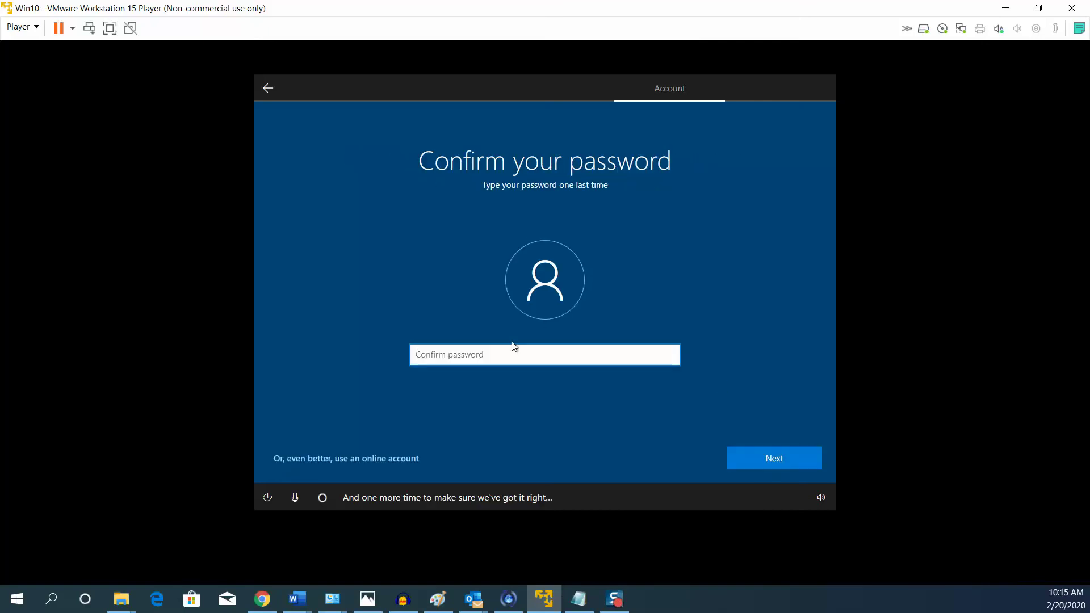
{"action": "type", "text": "••••••••••••"}
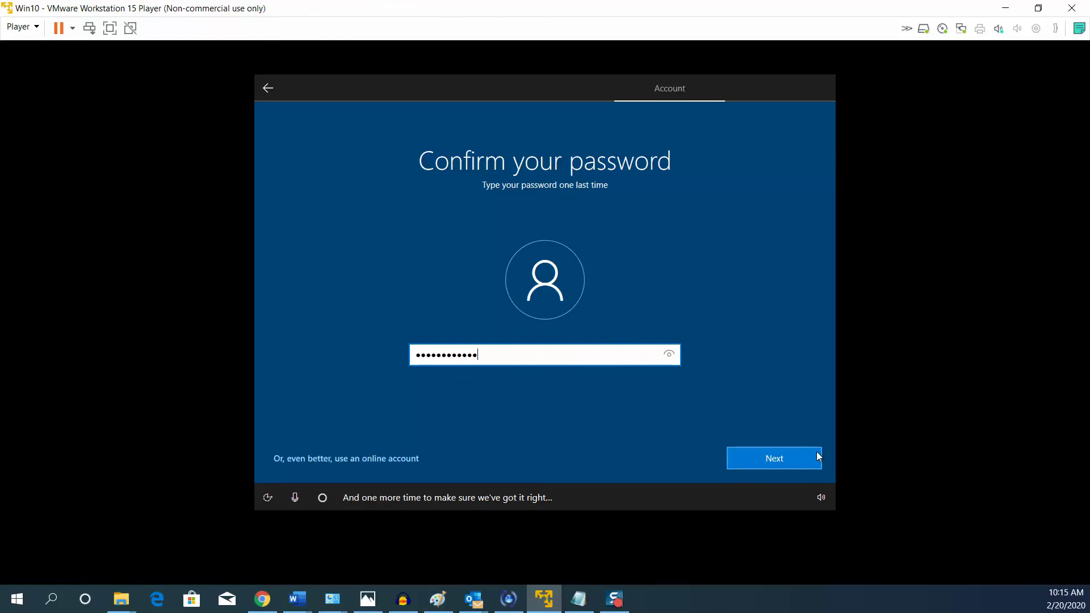
{"action": "left_click", "coordinate": [779, 460]}
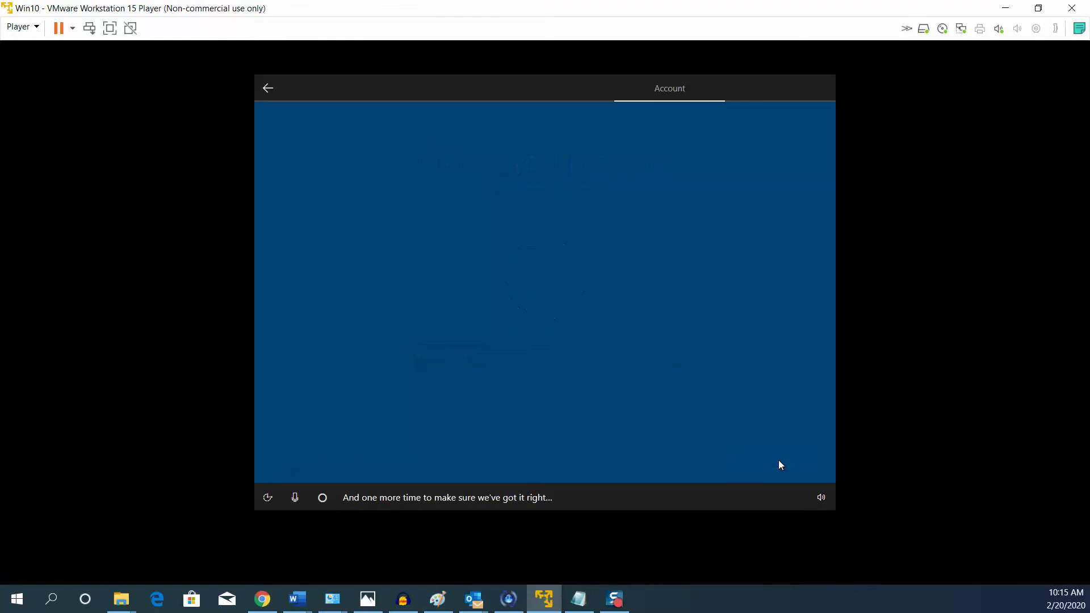
{"action": "left_click", "coordinate": [605, 369]}
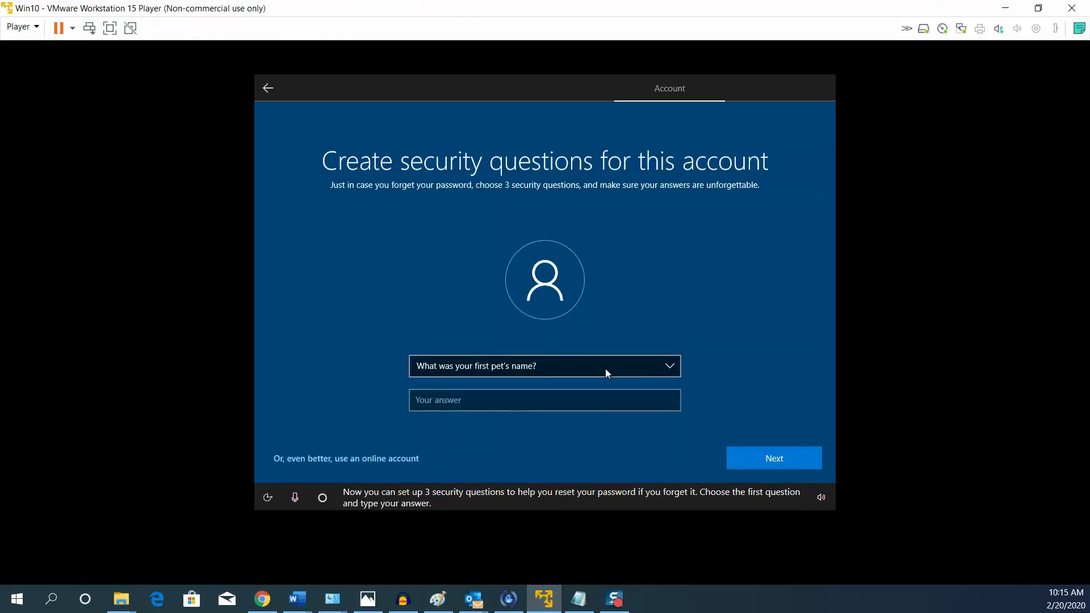
Answer the pet name, birth city and childhood nickname security questions with the chosen answer.
{"action": "key", "text": "Tab"}
{"action": "key", "text": "Return"}
{"action": "key", "text": "Down"}
{"action": "key", "text": "Tab"}
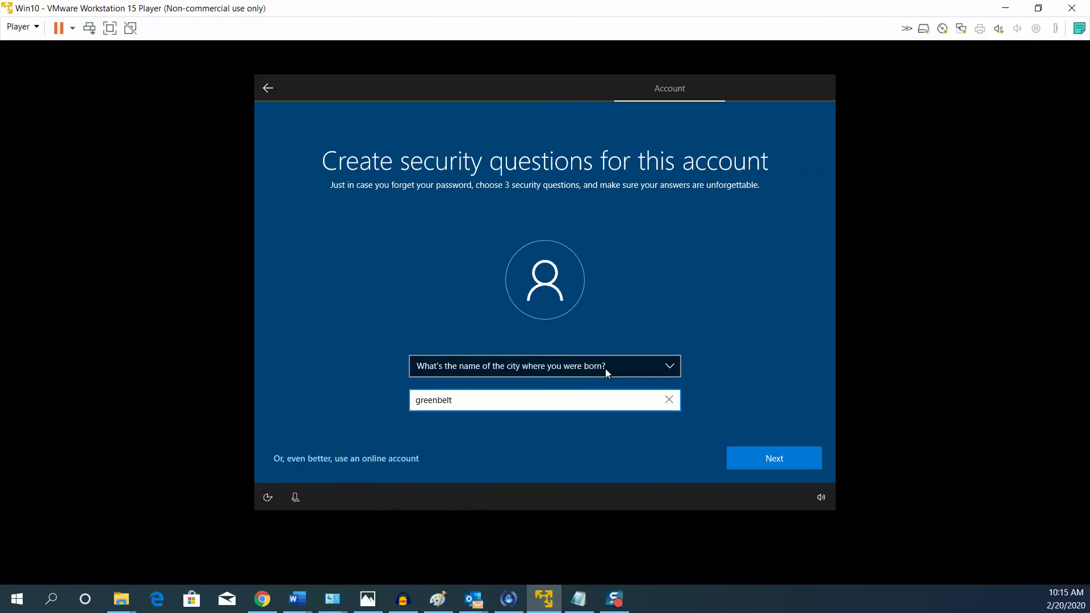
{"action": "key", "text": "Return"}
{"action": "key", "text": "Down"}
{"action": "key", "text": "Tab"}
{"action": "key", "text": "Return"}
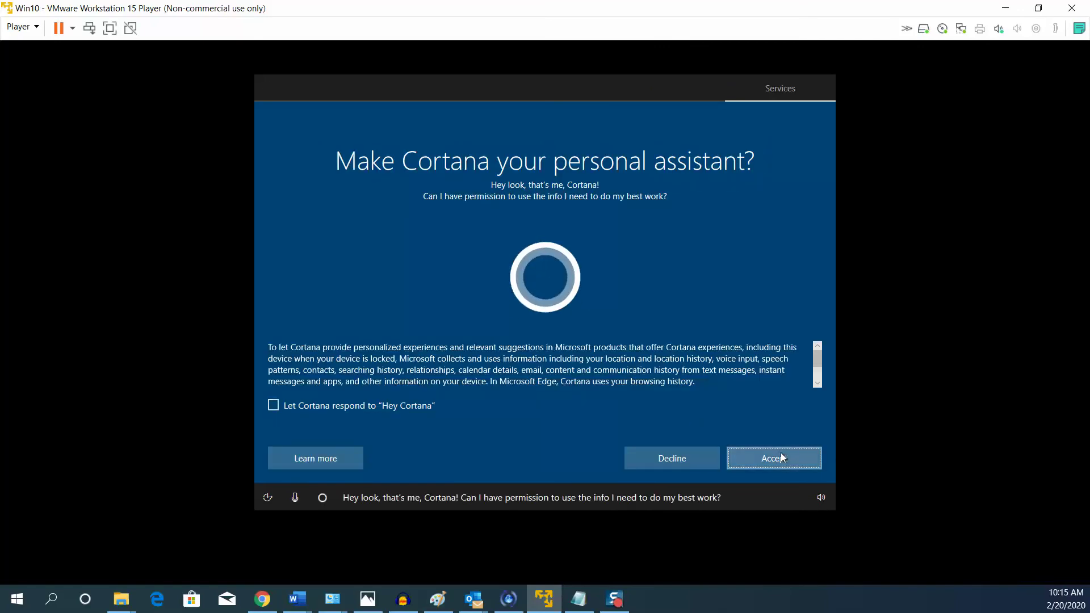
Accept Cortana, turn on activity history, and accept the recommended privacy settings.
{"action": "left_click", "coordinate": [782, 455]}
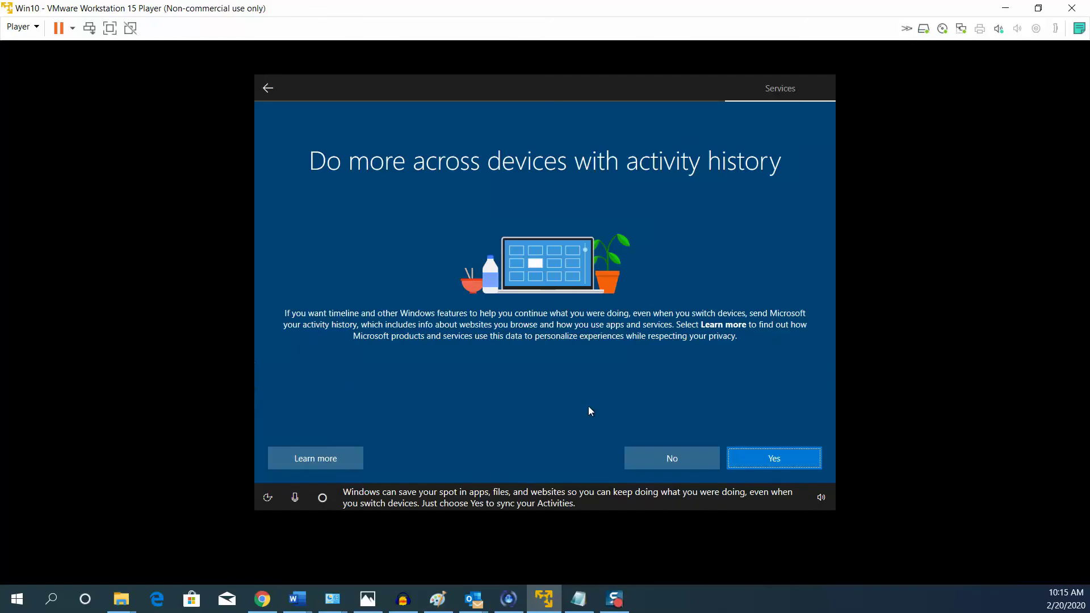
{"action": "left_click", "coordinate": [756, 459]}
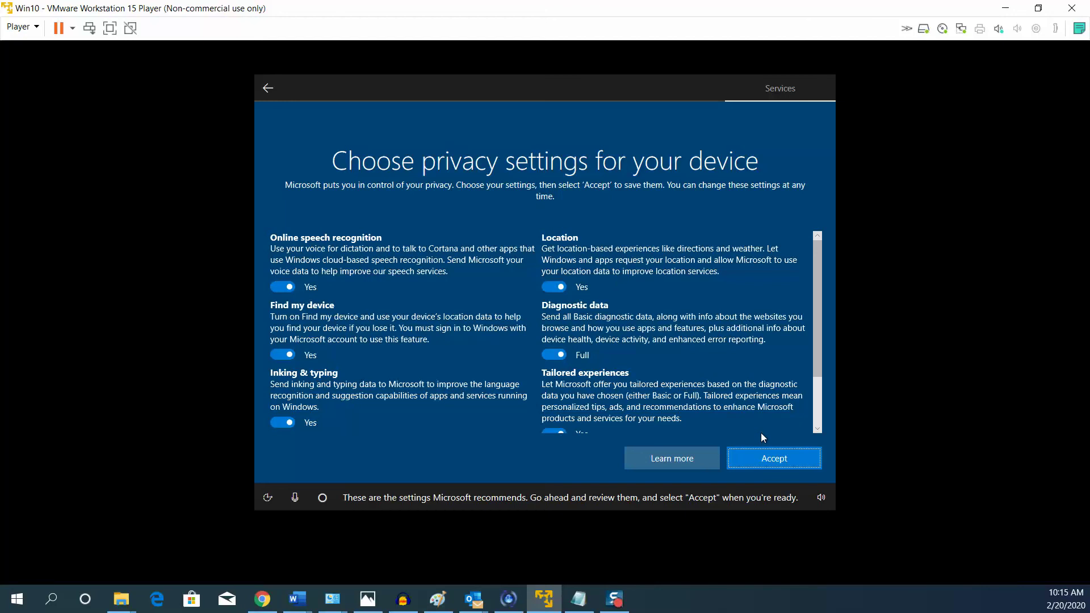
{"action": "left_click", "coordinate": [775, 458]}
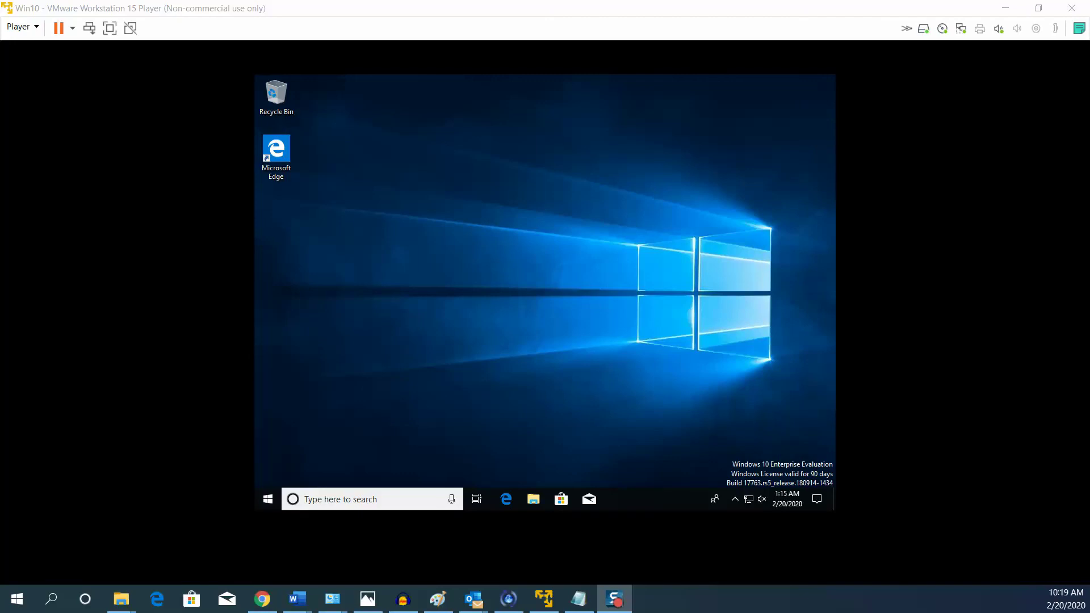
{"action": "left_click_drag", "start_coordinate": [504, 15], "coordinate": [597, 59]}
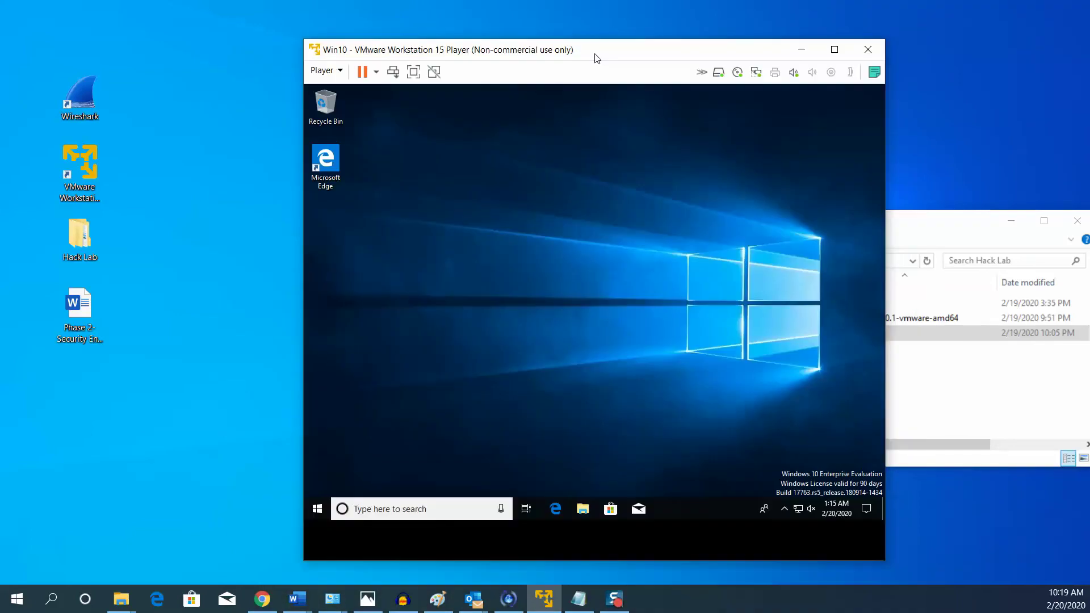
{"action": "left_click_drag", "start_coordinate": [597, 58], "coordinate": [678, 86]}
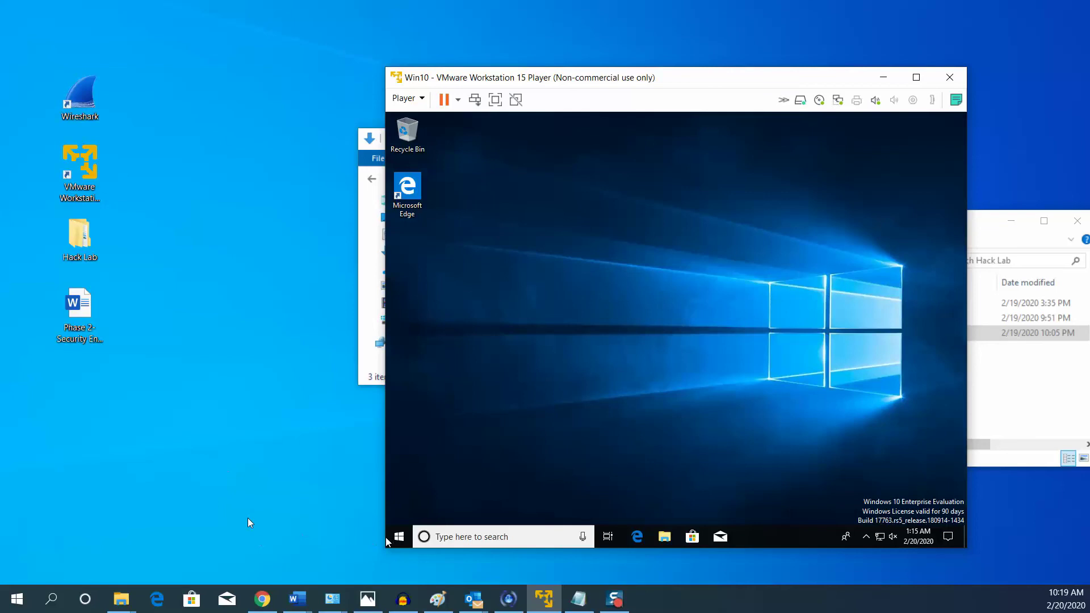
{"action": "left_click_drag", "start_coordinate": [706, 95], "coordinate": [674, 83]}
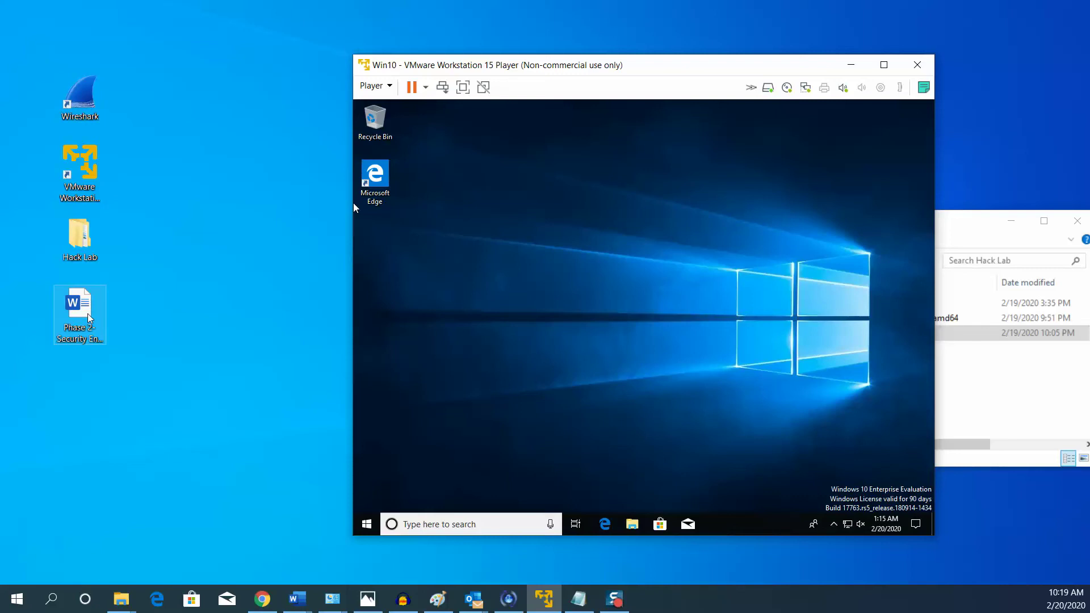
{"action": "left_click", "coordinate": [883, 65]}
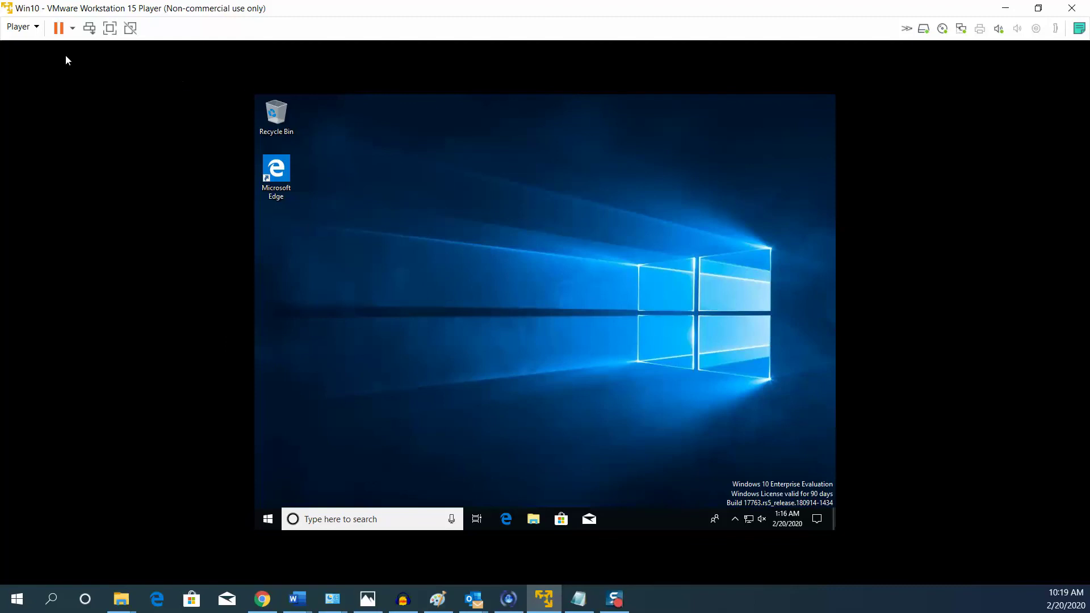
Download and install VMware Tools via Player > Manage > Install VMware Tools.
{"action": "left_click", "coordinate": [41, 29]}
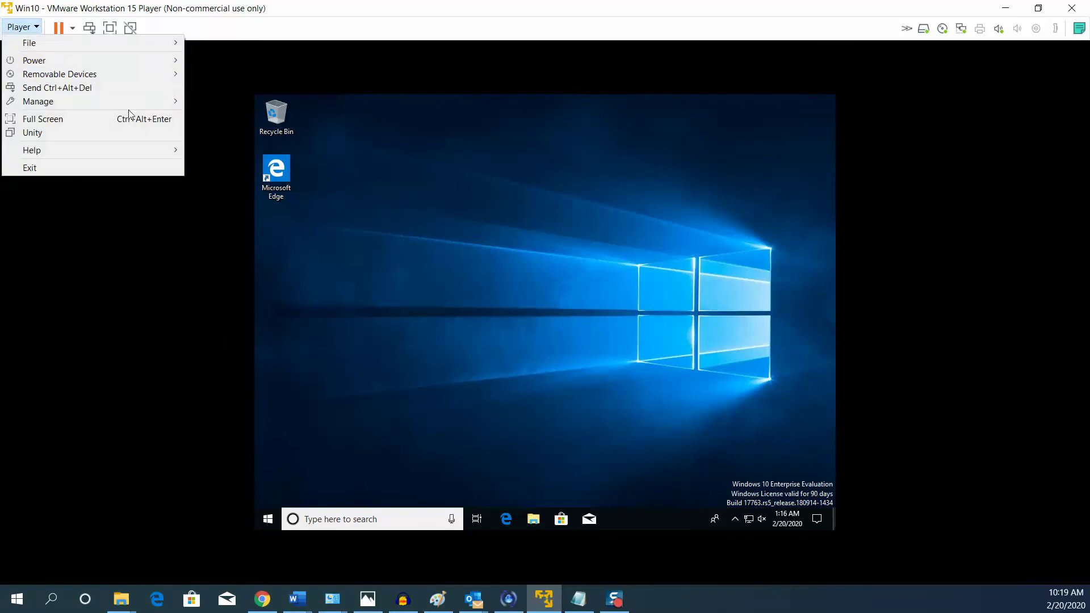
{"action": "mouse_move", "coordinate": [138, 103]}
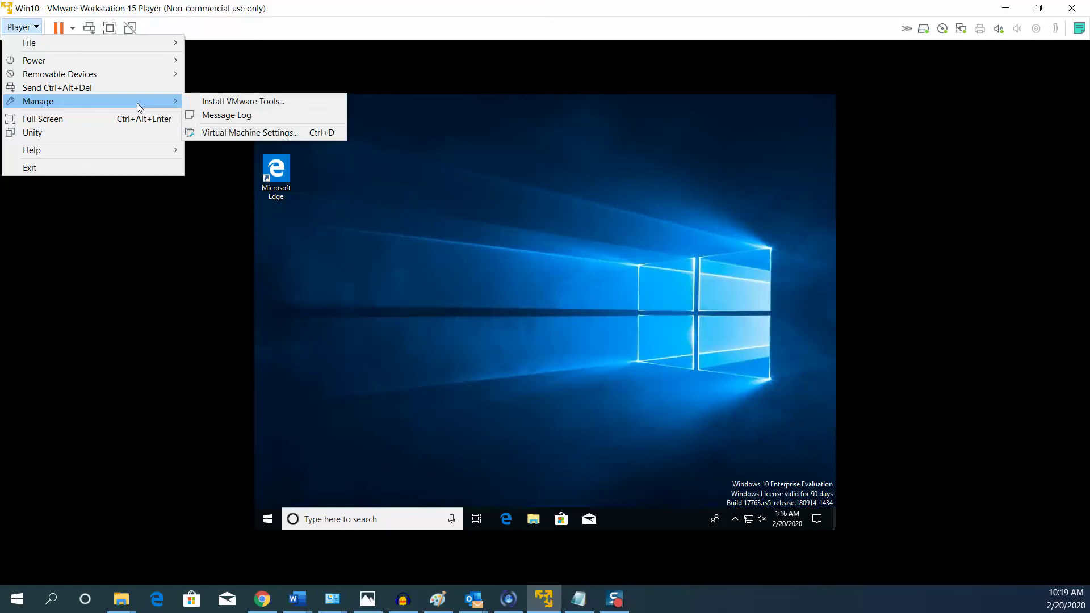
{"action": "left_click", "coordinate": [248, 103]}
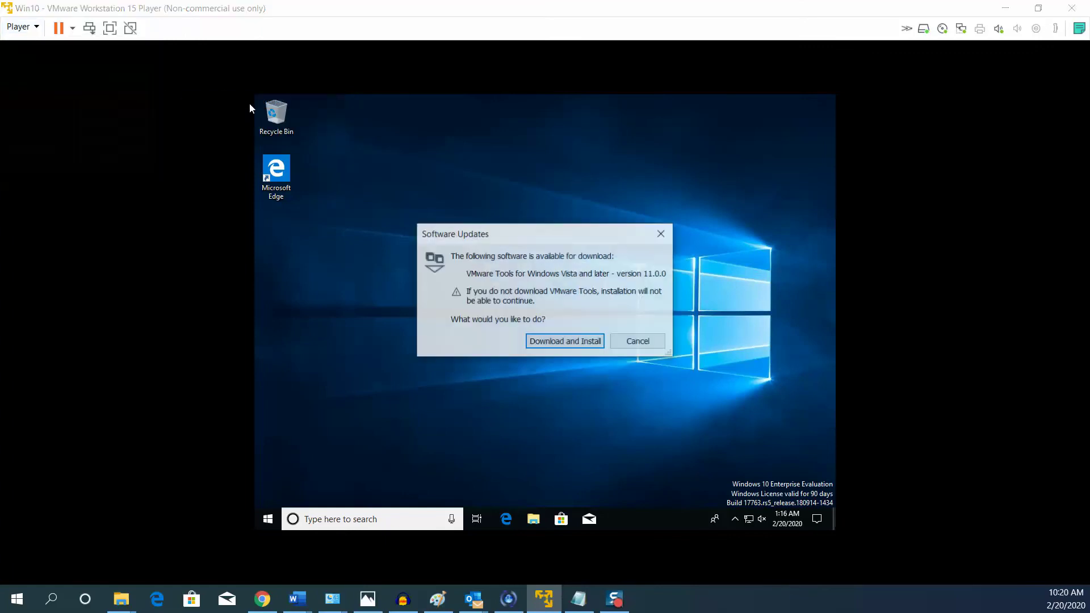
{"action": "left_click", "coordinate": [570, 343]}
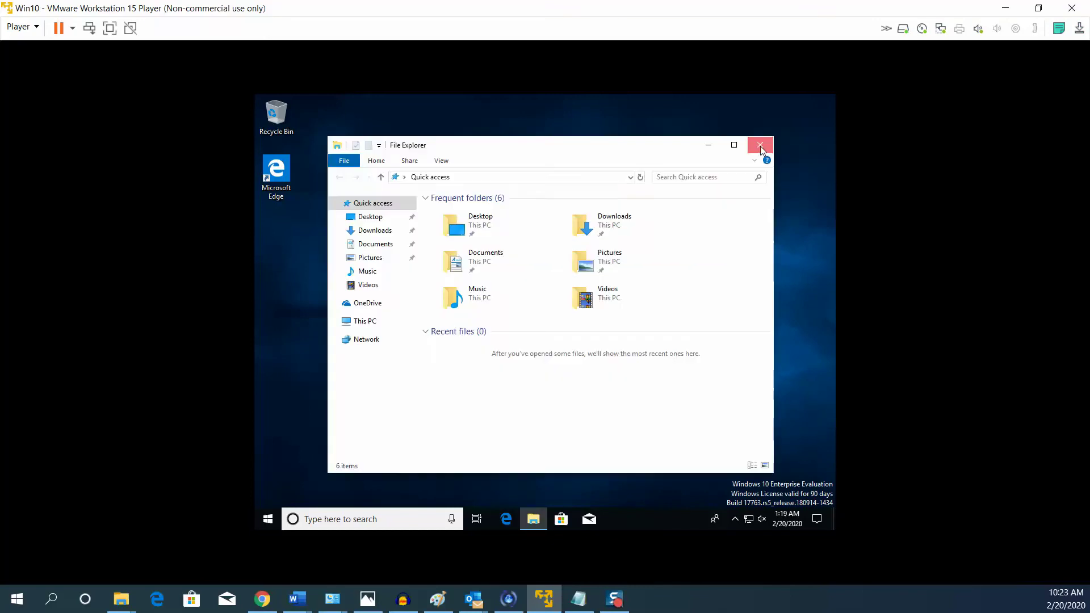
Show This PC in the guest's File Explorer, select the VMware Tools DVD drive, and approve UAC.
{"action": "left_click", "coordinate": [761, 147]}
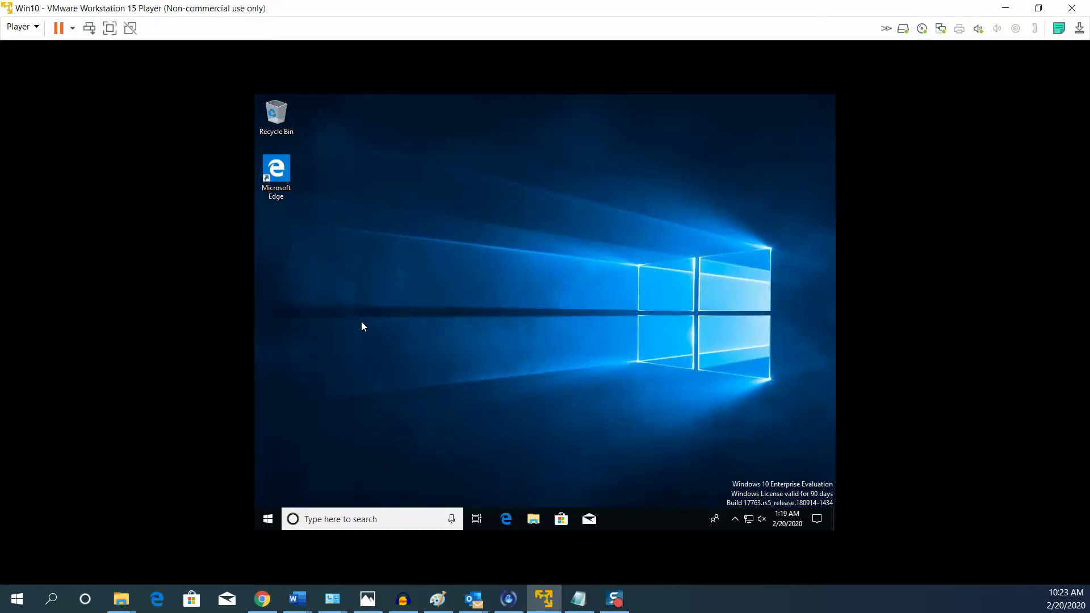
{"action": "double_click", "coordinate": [532, 519]}
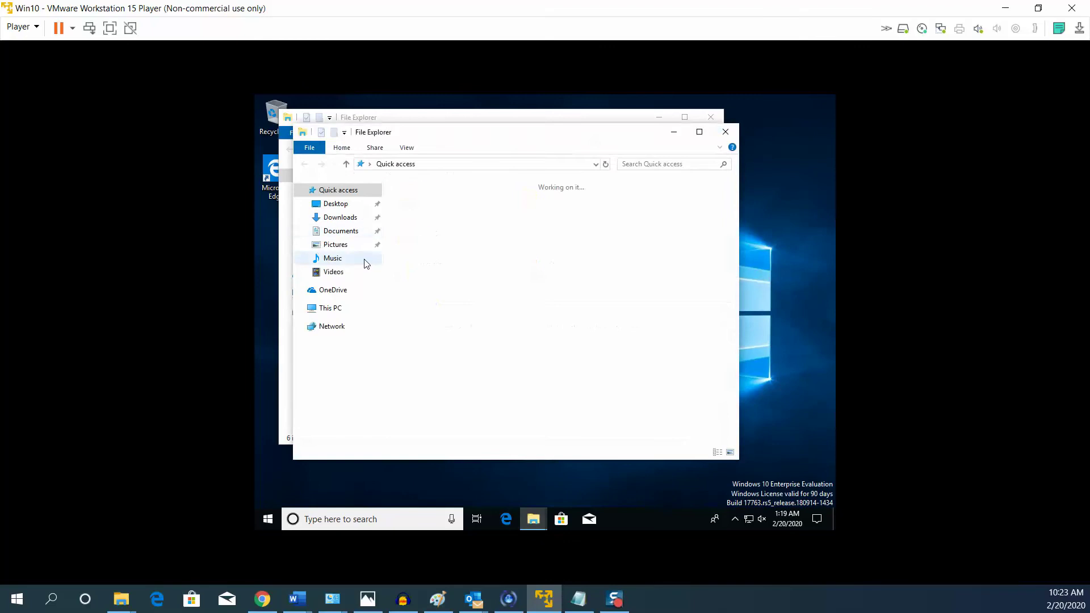
{"action": "left_click", "coordinate": [333, 313]}
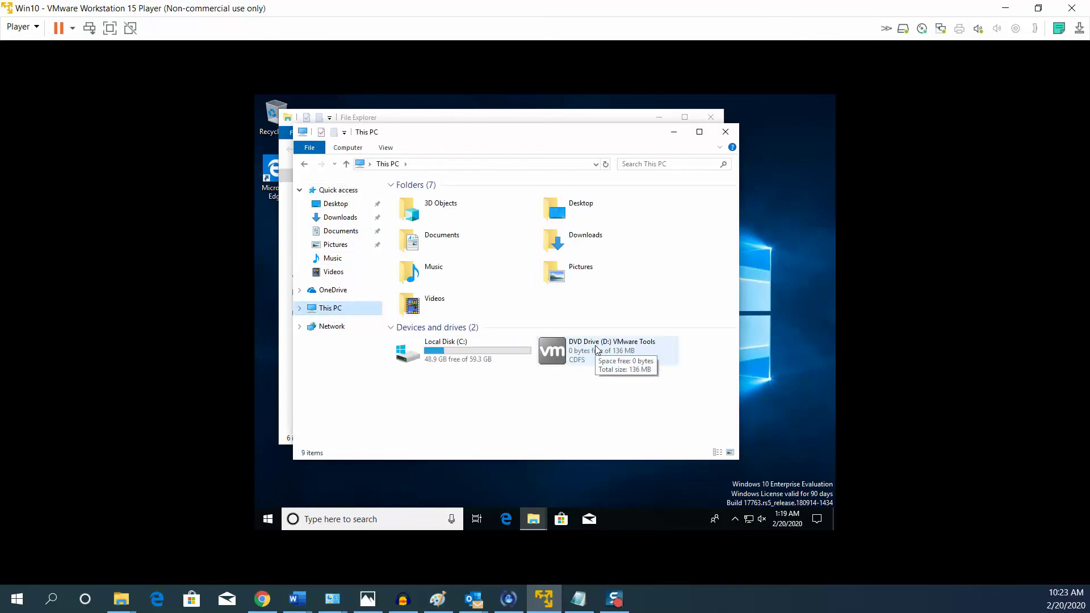
{"action": "left_click", "coordinate": [562, 359]}
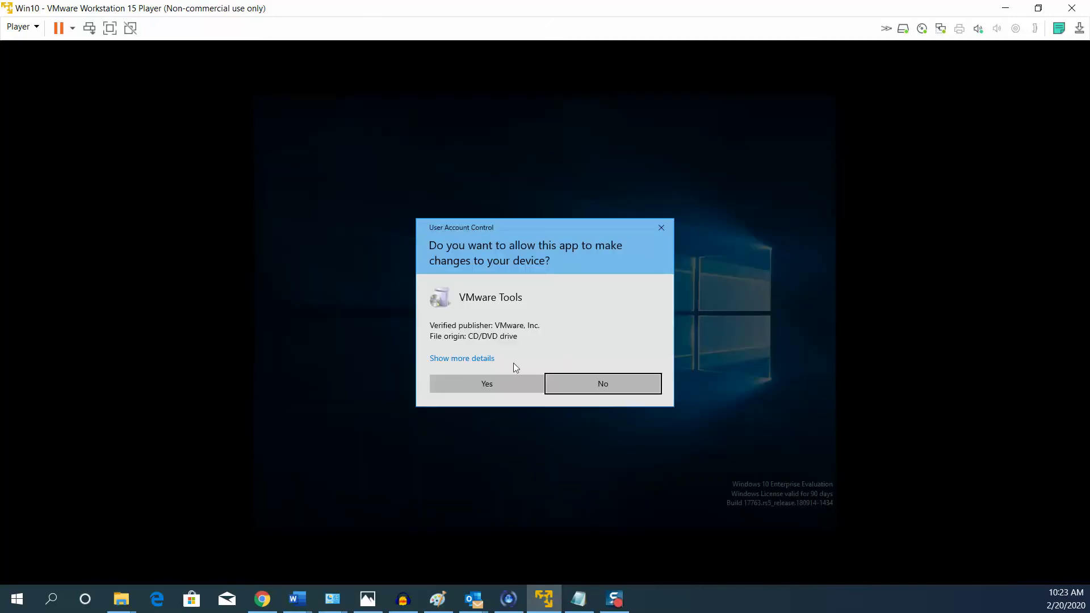
{"action": "left_click", "coordinate": [491, 379]}
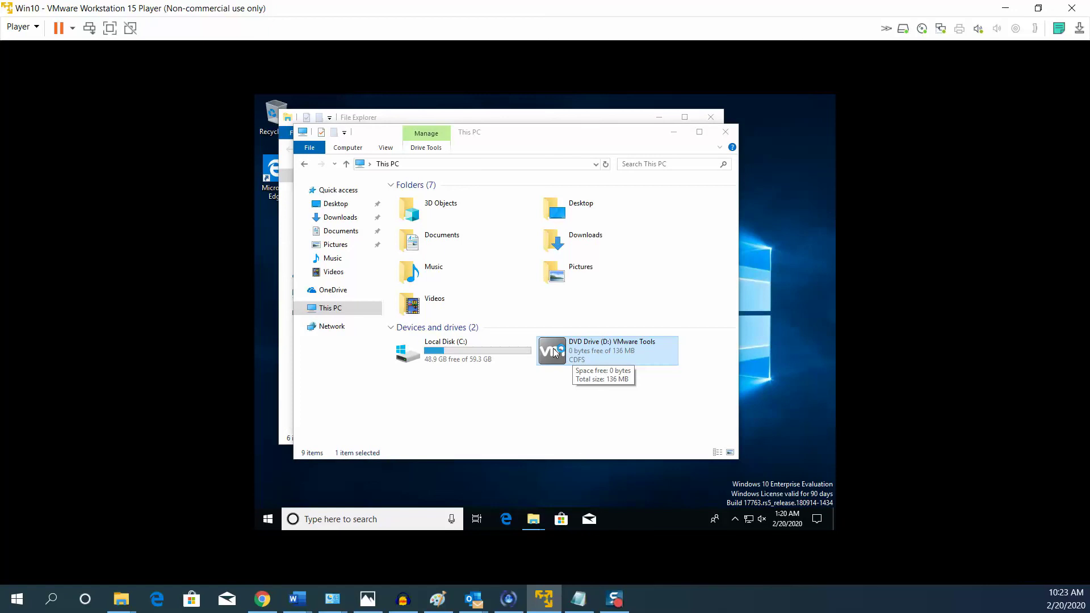
Run the VMware Tools installer from the DVD drive with Typical setup and finish the wizard.
{"action": "double_click", "coordinate": [583, 348]}
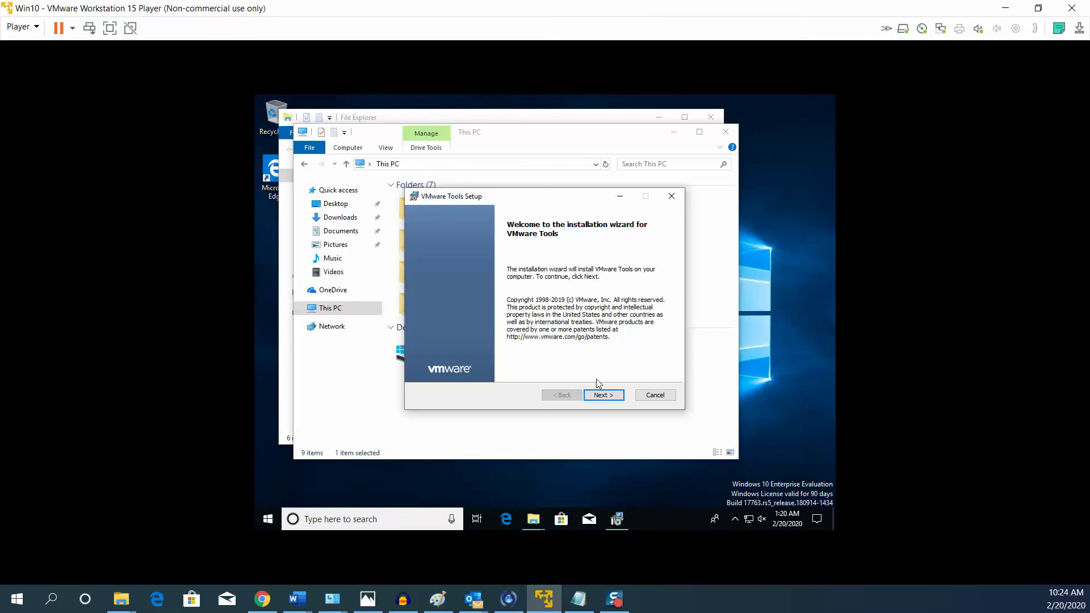
{"action": "left_click", "coordinate": [602, 395]}
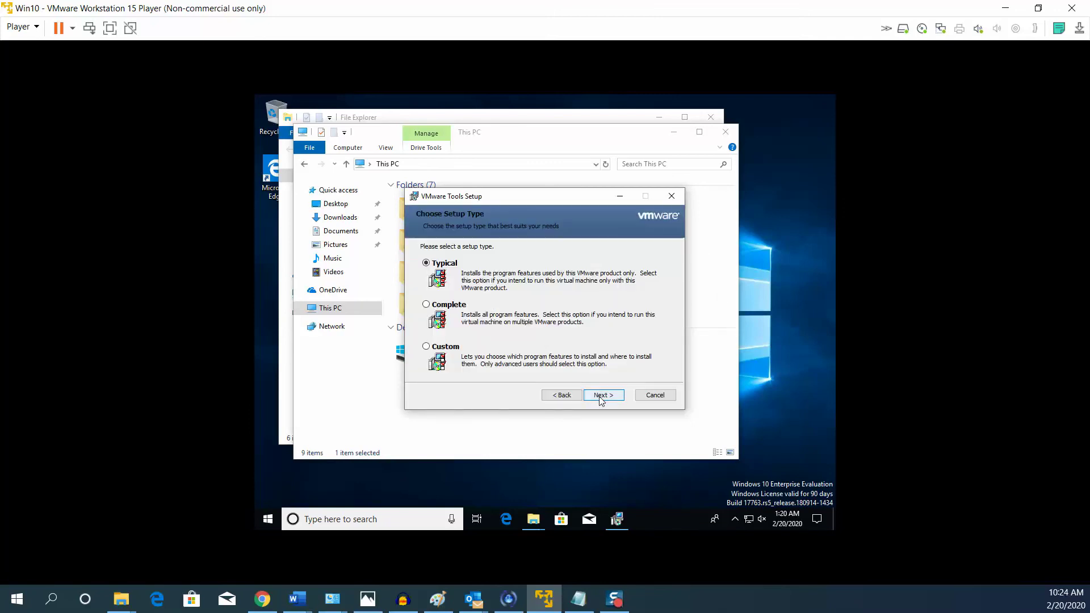
{"action": "left_click", "coordinate": [599, 397]}
{"action": "left_click", "coordinate": [599, 397]}
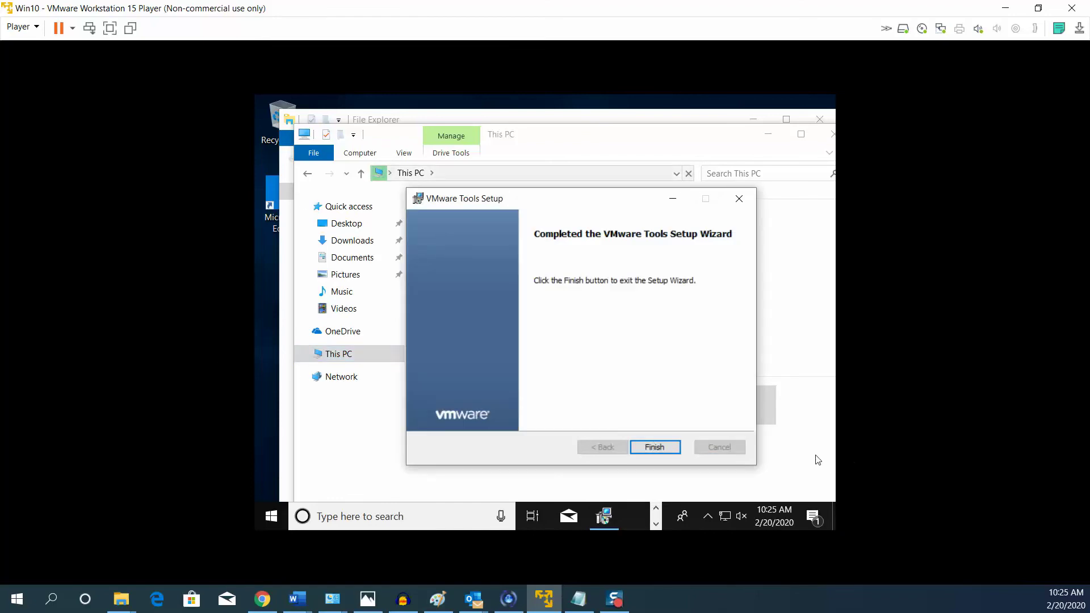
{"action": "left_click", "coordinate": [660, 448]}
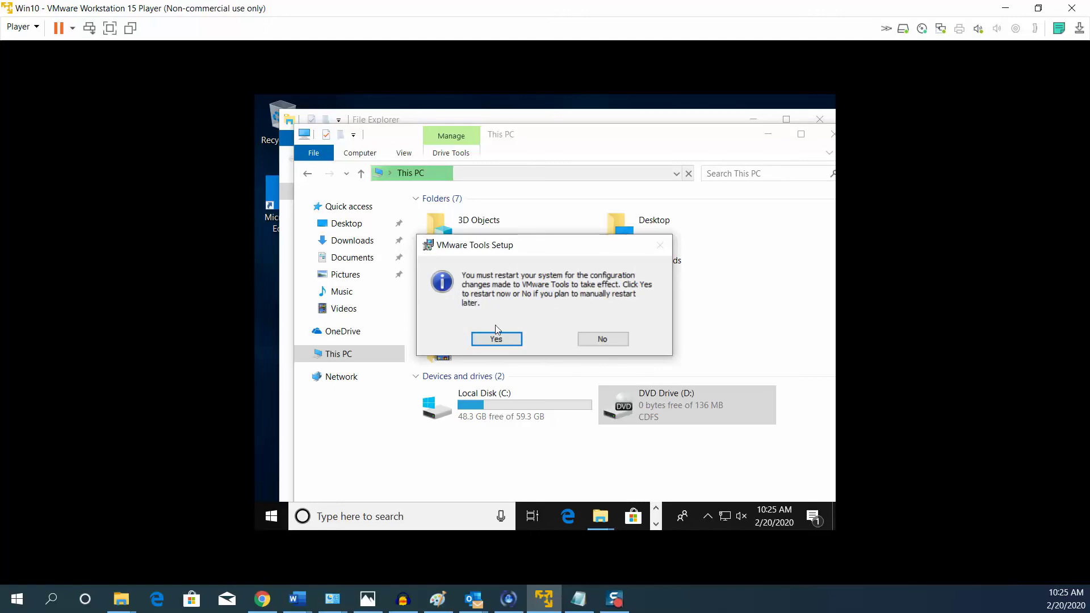
Restart the guest now and switch the VM view to full screen.
{"action": "left_click", "coordinate": [492, 339]}
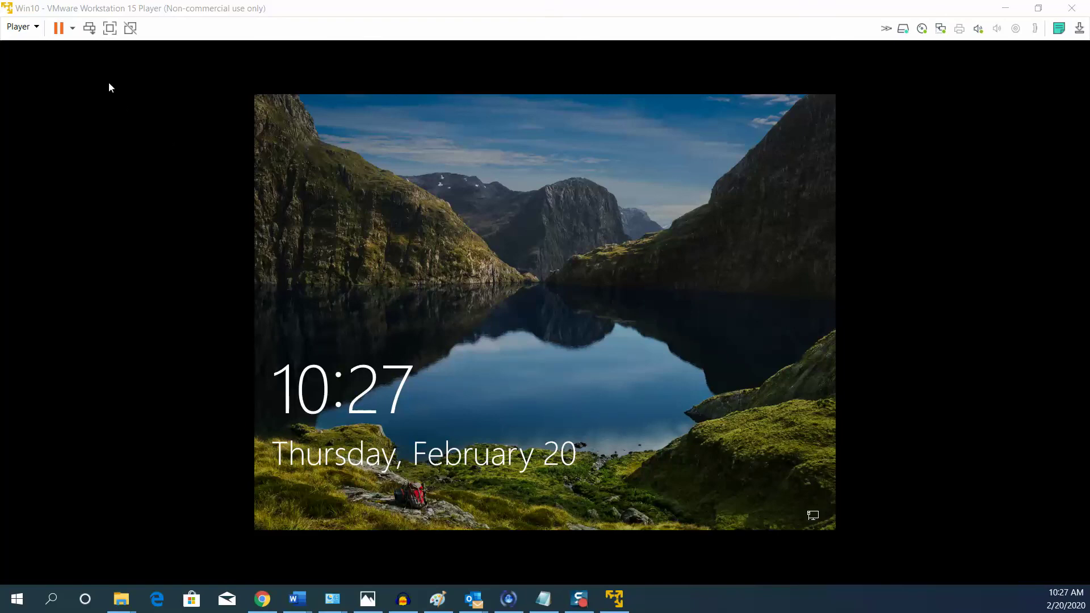
{"action": "left_click", "coordinate": [109, 30]}
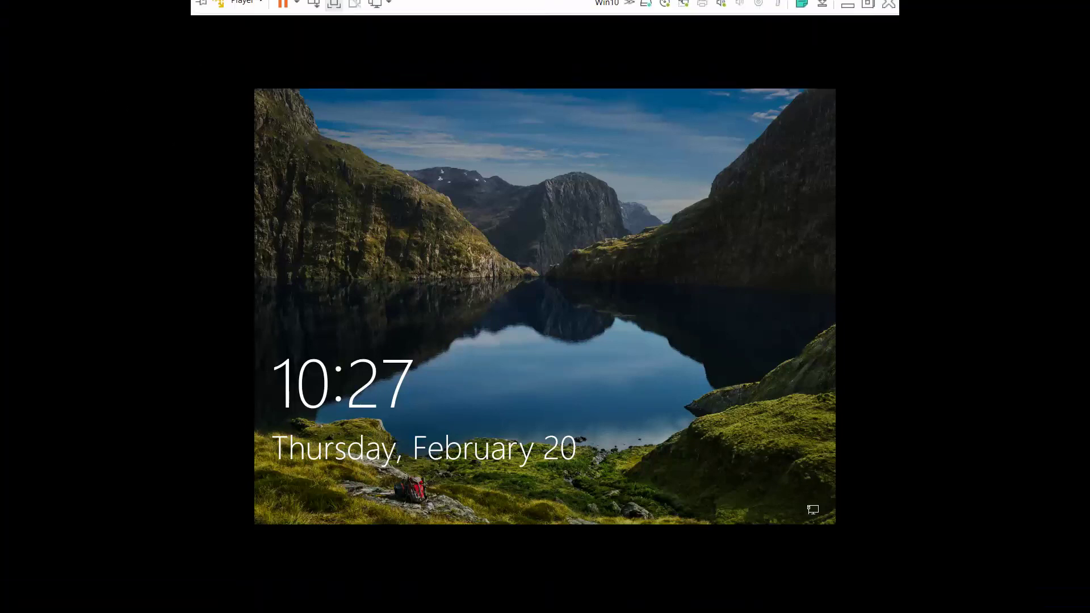